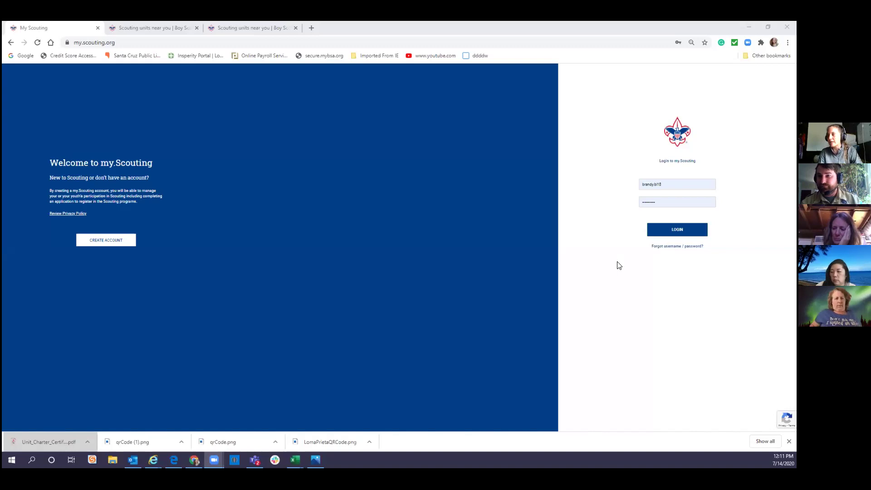
Step: Log in with the prefilled credentials and open Organization Manager for Loma Prieta 05, reloading the page to finish loading it
click(664, 233)
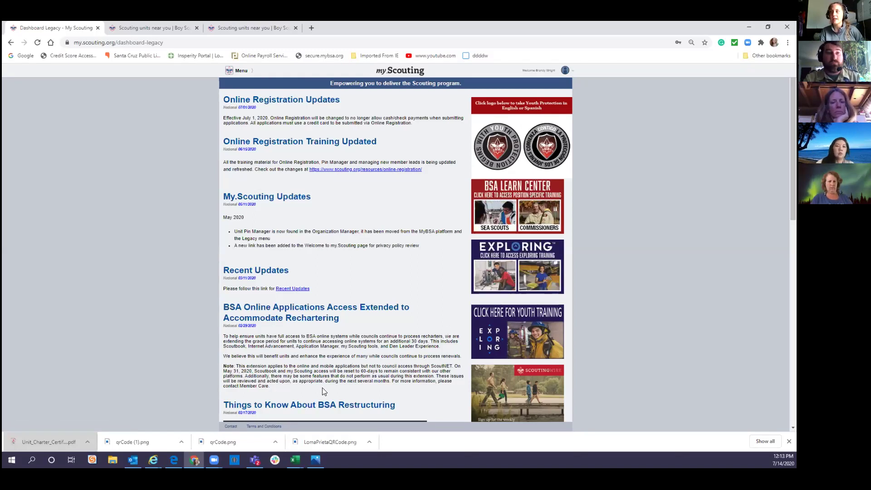
click(242, 71)
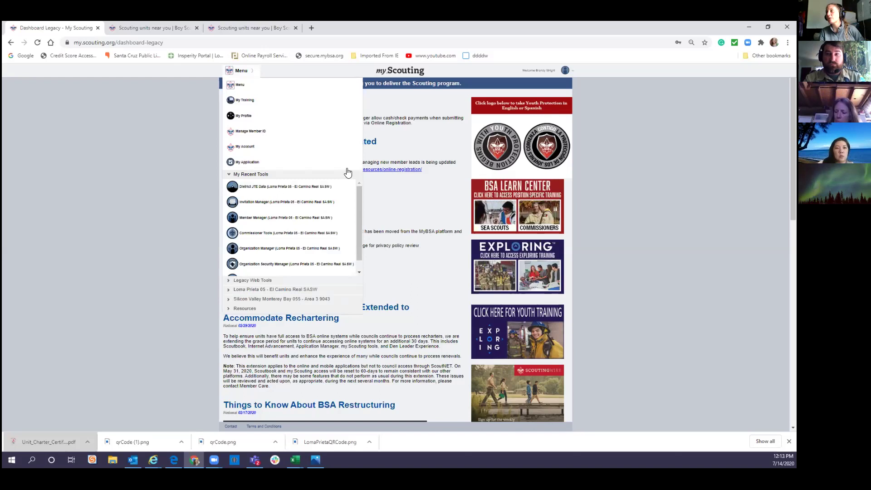
drag(360, 193, 361, 213)
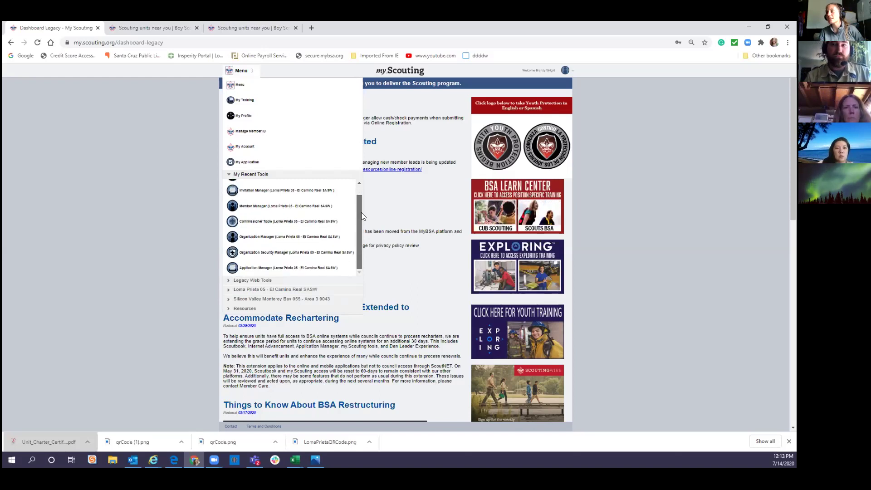
click(271, 237)
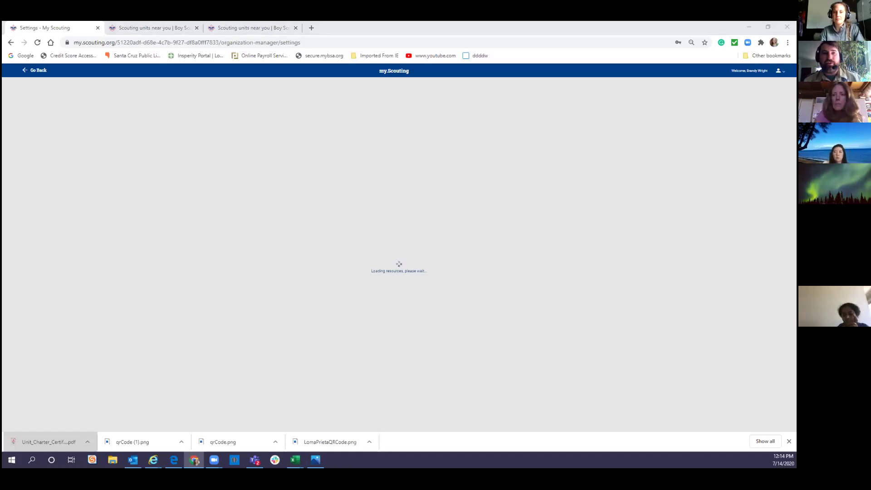
click(38, 42)
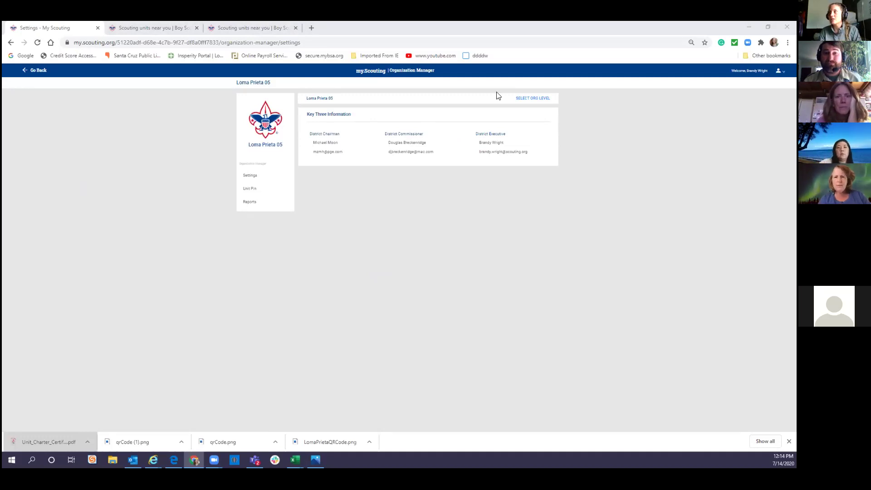
Step: Open the Unit Pin settings and list the units of the Loma Prieta 05 district under the El Camino Real SASW service area
click(246, 192)
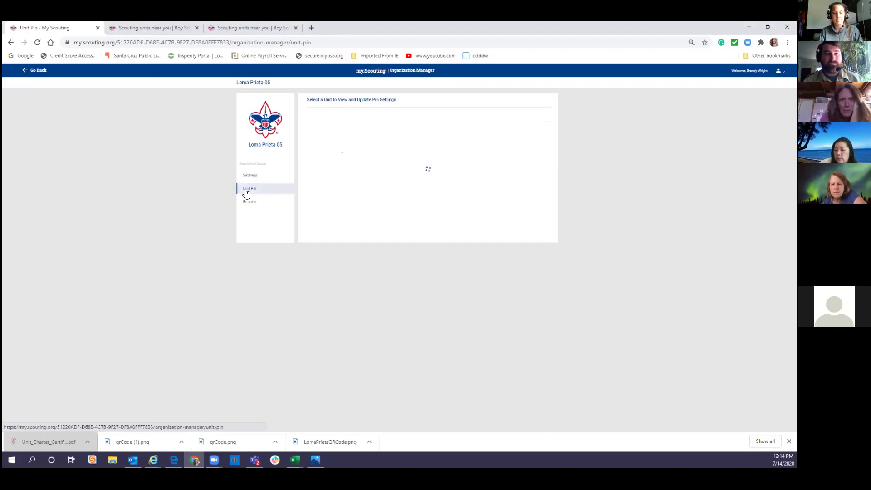
key(ctrl+plus)
key(ctrl+plus)
key(ctrl+plus)
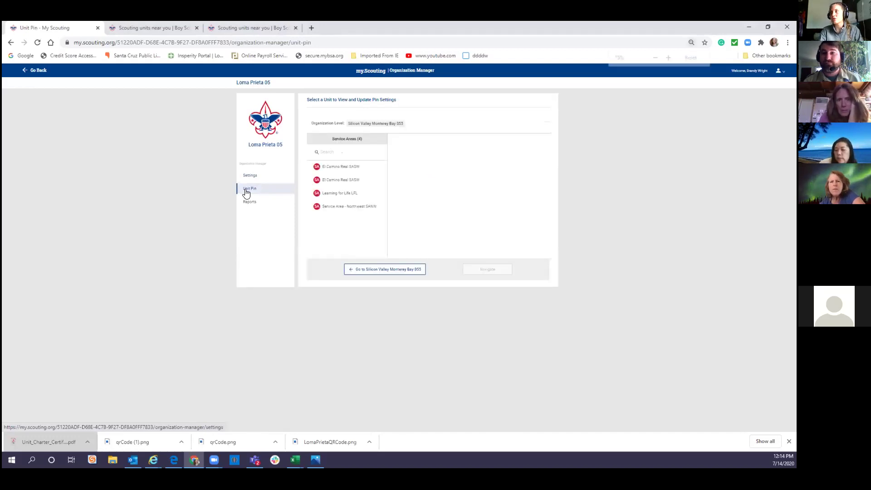
key(ctrl+plus)
key(ctrl+plus)
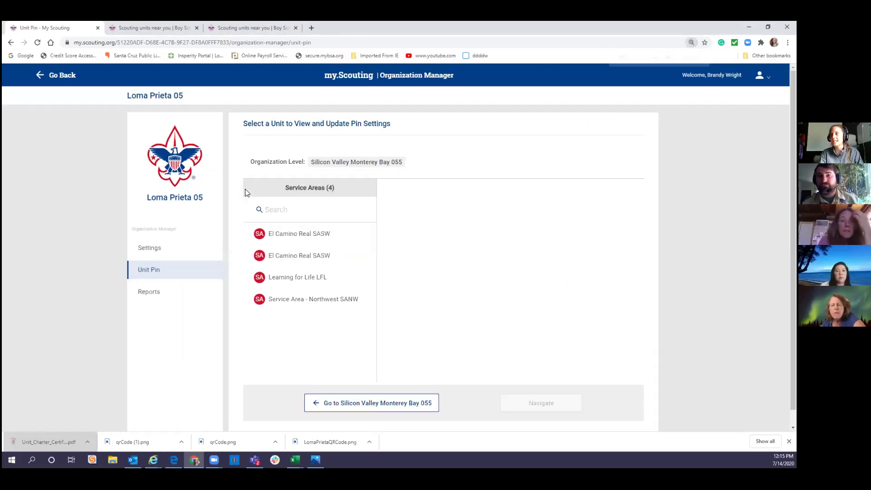
key(ctrl+plus)
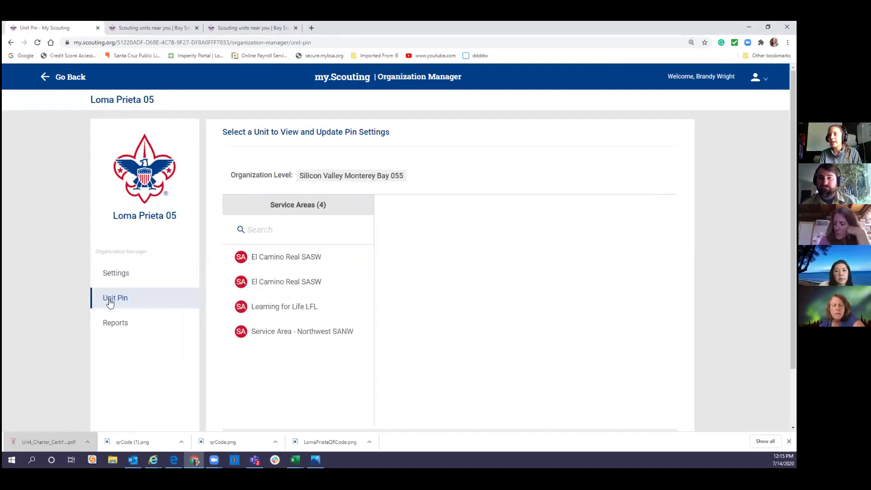
click(273, 261)
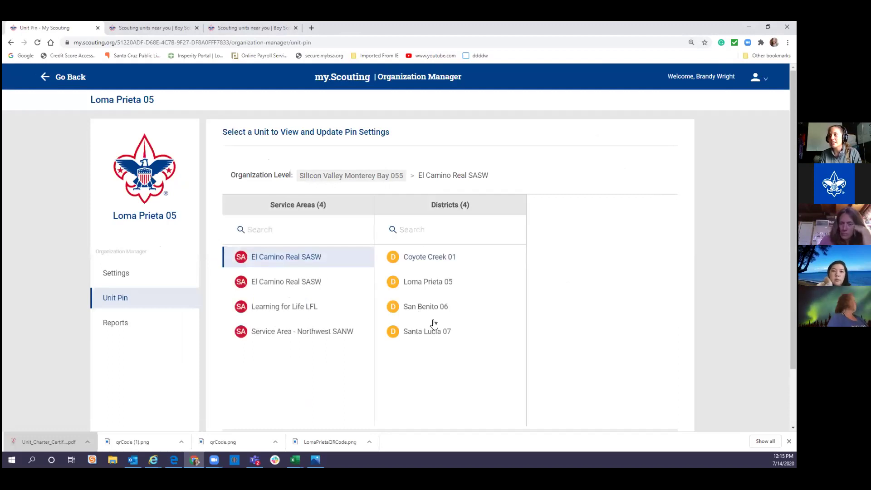
click(422, 284)
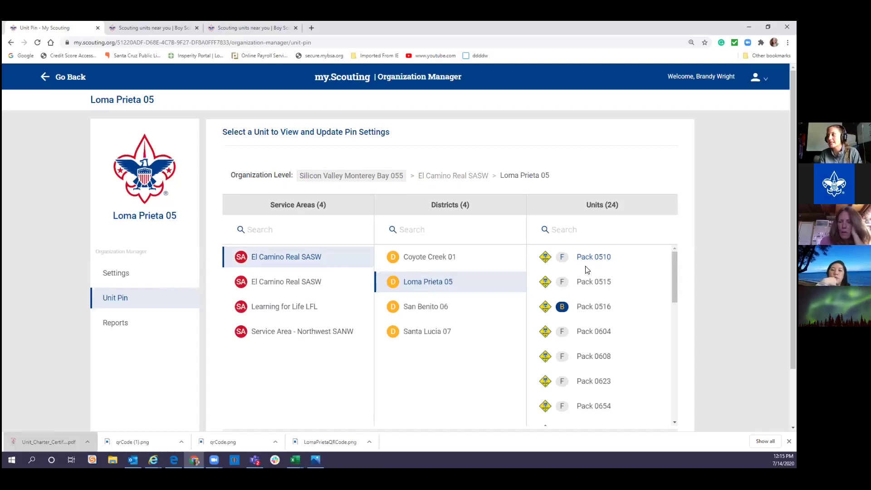
click(598, 262)
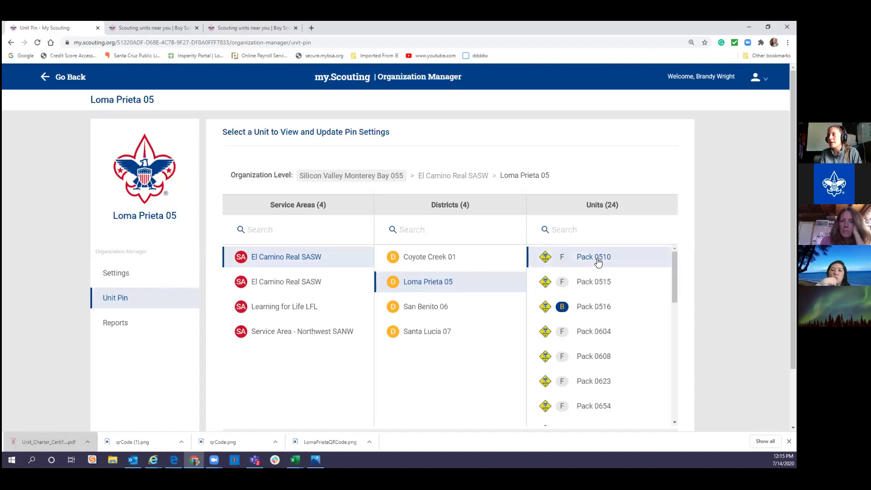
double_click(597, 262)
double_click(584, 261)
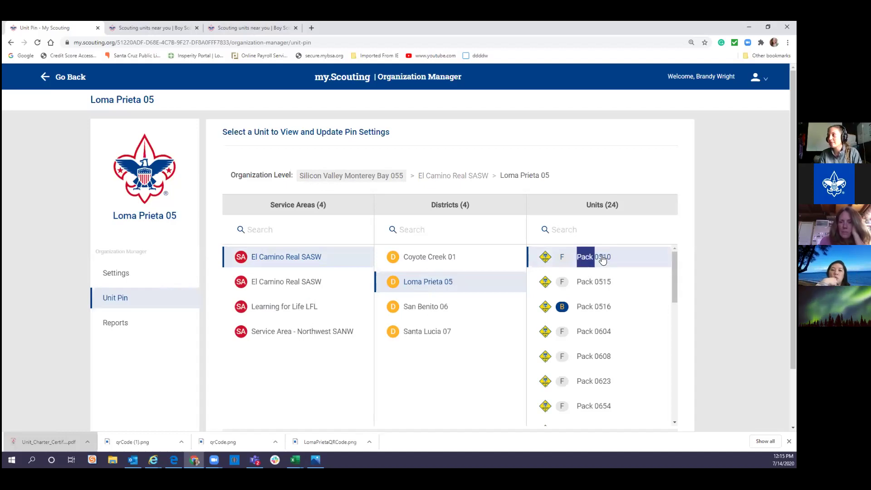
double_click(602, 259)
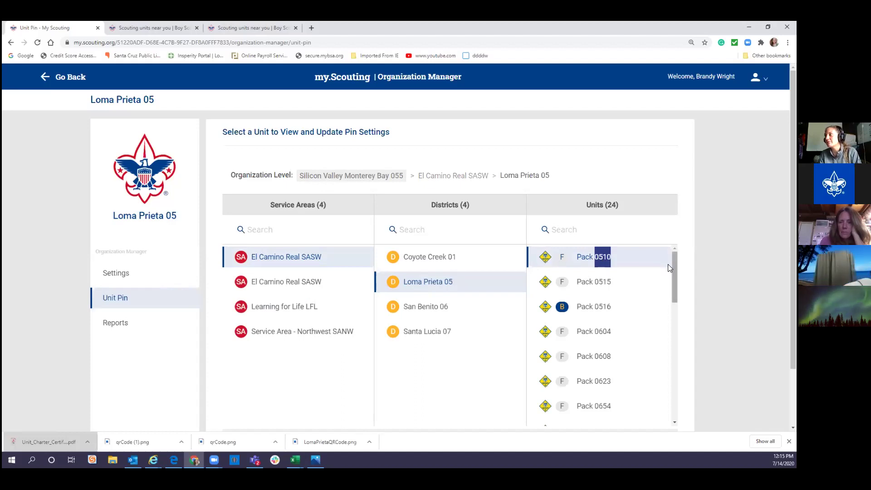
Step: Select Pack 0604 in the unit list and open its pin settings
scroll(675, 277, down, 1)
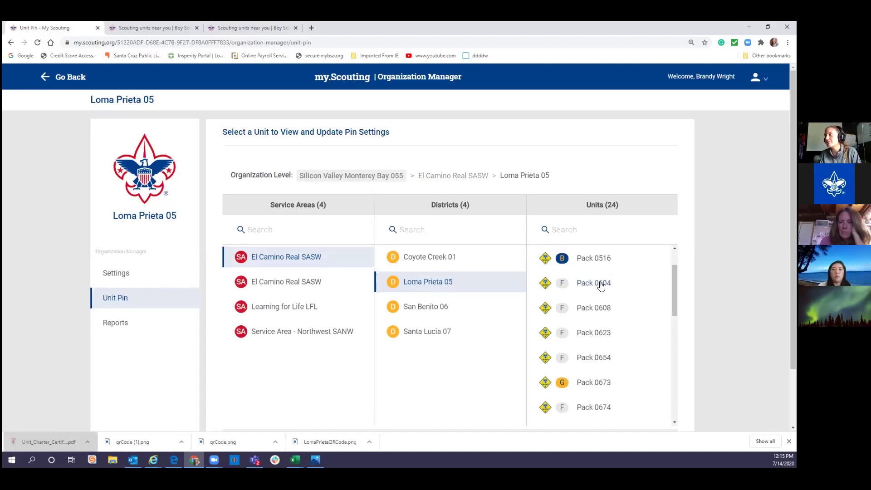
double_click(601, 283)
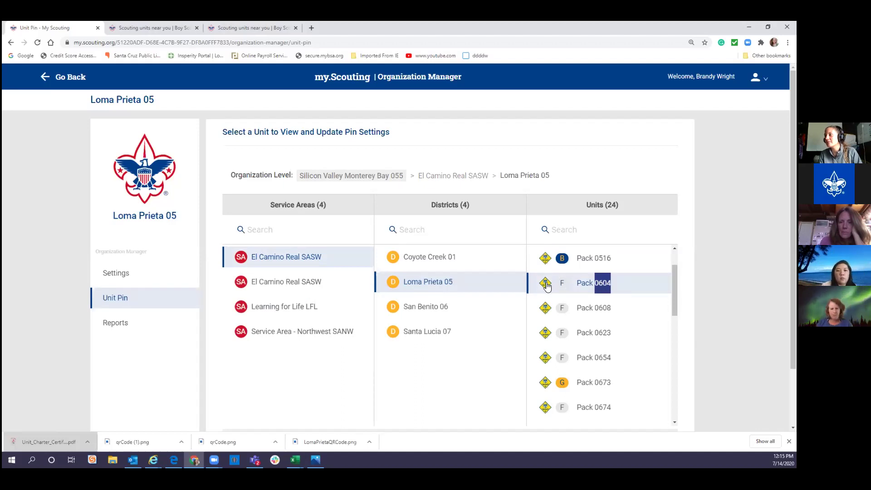
key(ctrl+minus)
key(ctrl+minus)
key(ctrl+minus)
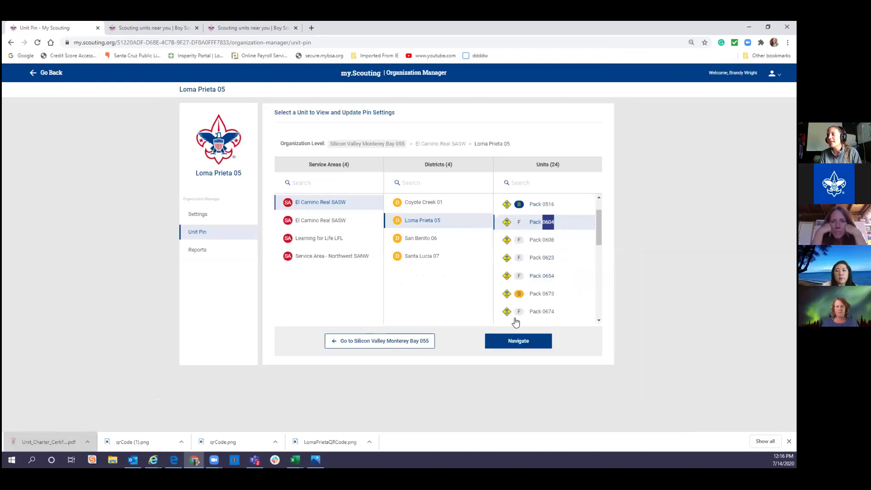
click(521, 343)
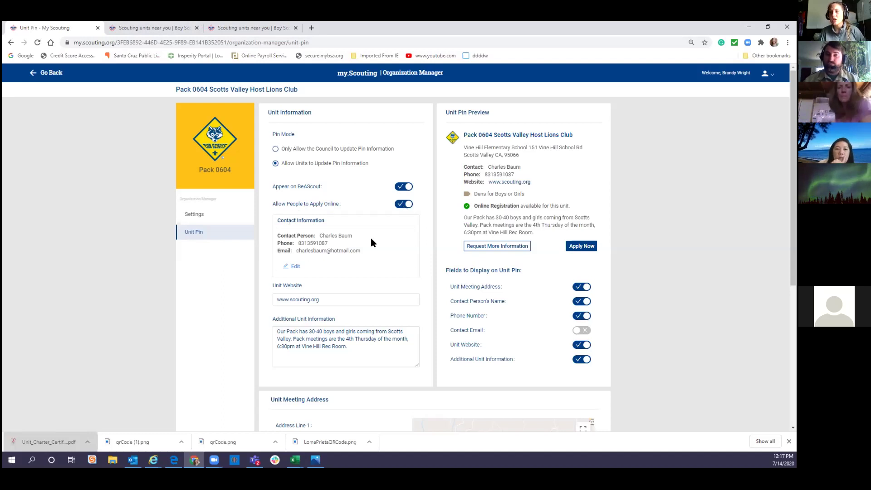
Step: Look through the selectable contact persons in the pack's contact information, leaving the current contact unchanged
click(296, 266)
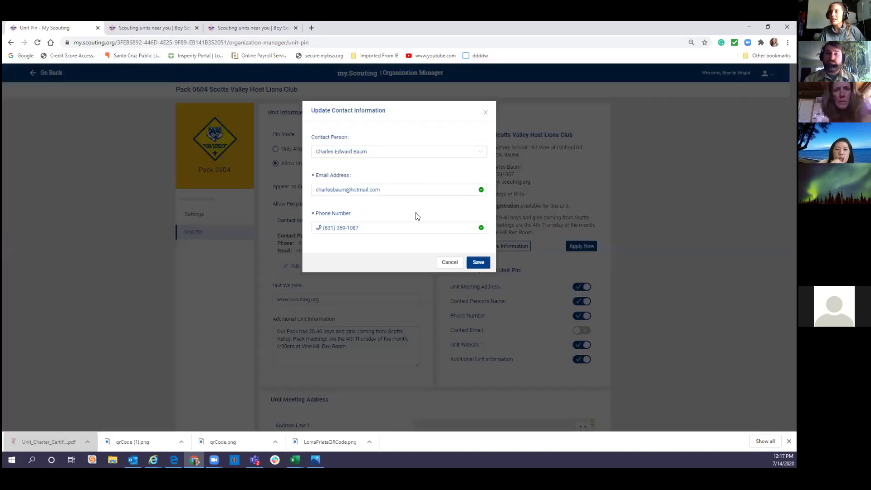
click(482, 153)
mouse_move(483, 179)
mouse_down()
mouse_move(485, 216)
mouse_move(482, 179)
mouse_up()
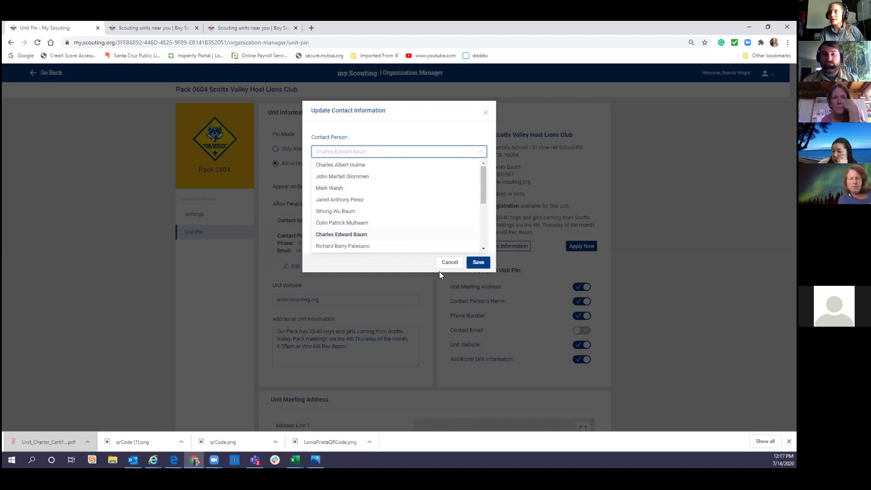
scroll(390, 204, down, 1)
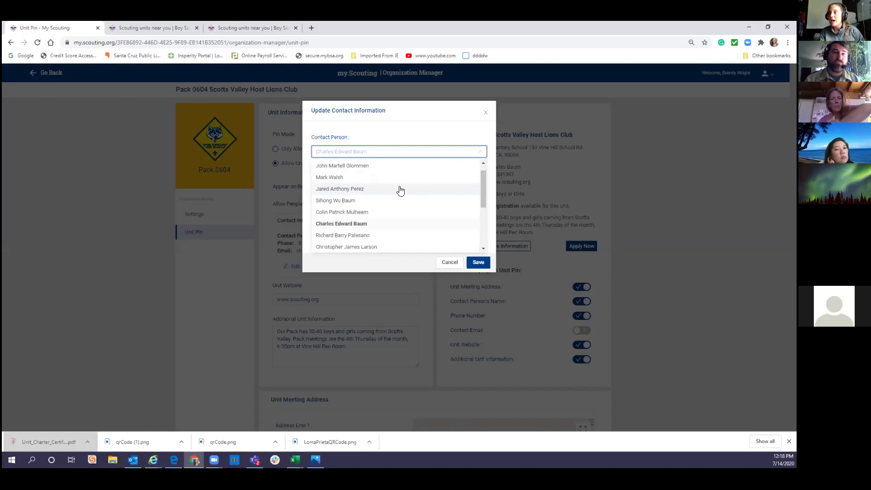
scroll(420, 243, up, 1)
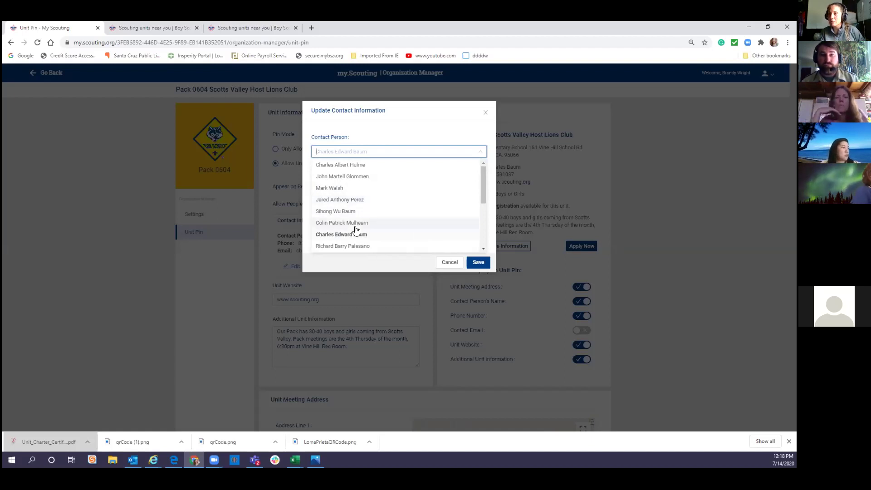
scroll(360, 190, down, 1)
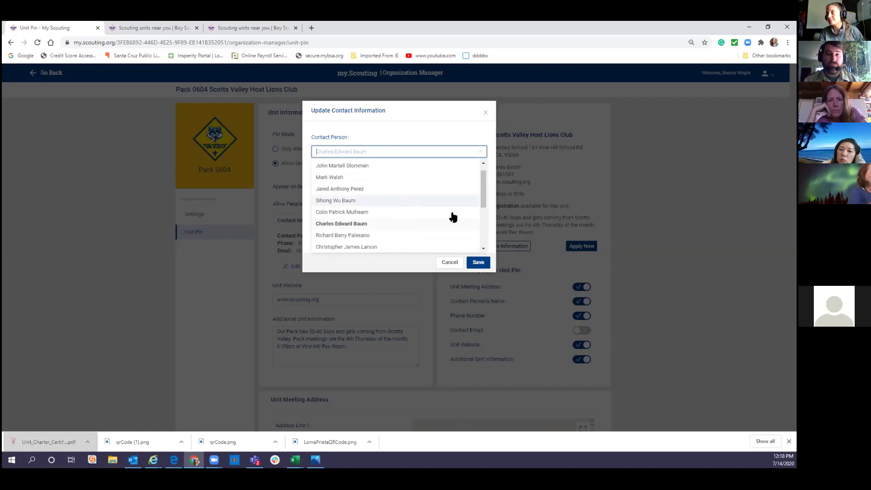
click(448, 262)
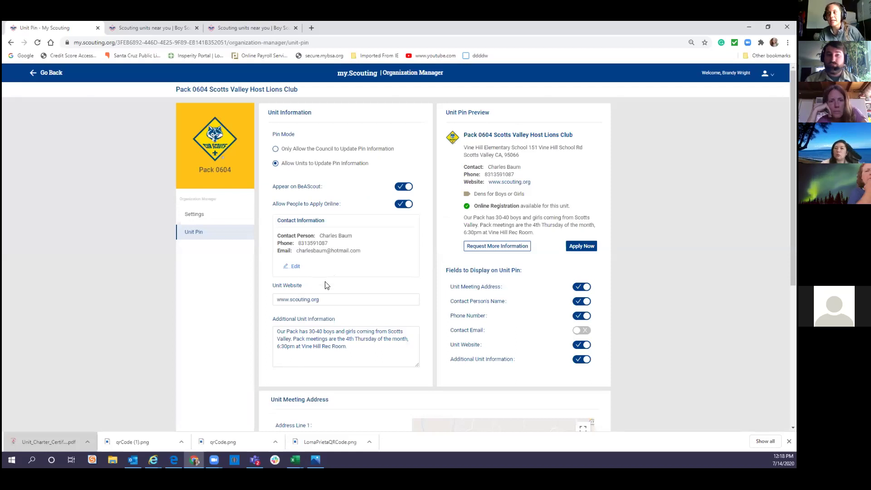
Step: Examine the pack's website, additional unit information and meeting address, including a closer look at the pin location on the map
click(343, 301)
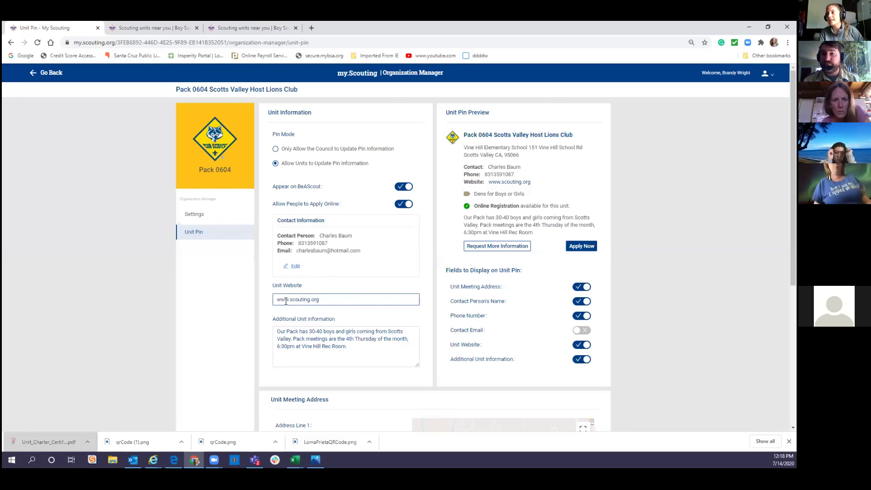
click(293, 322)
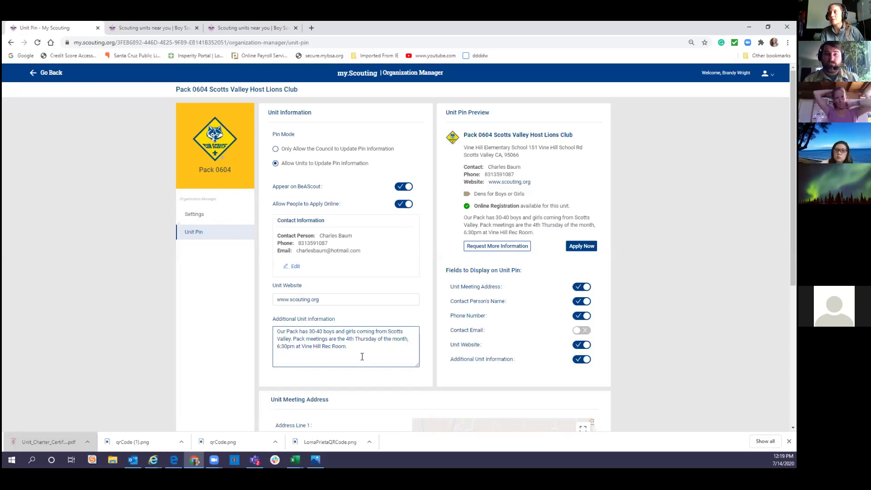
click(482, 330)
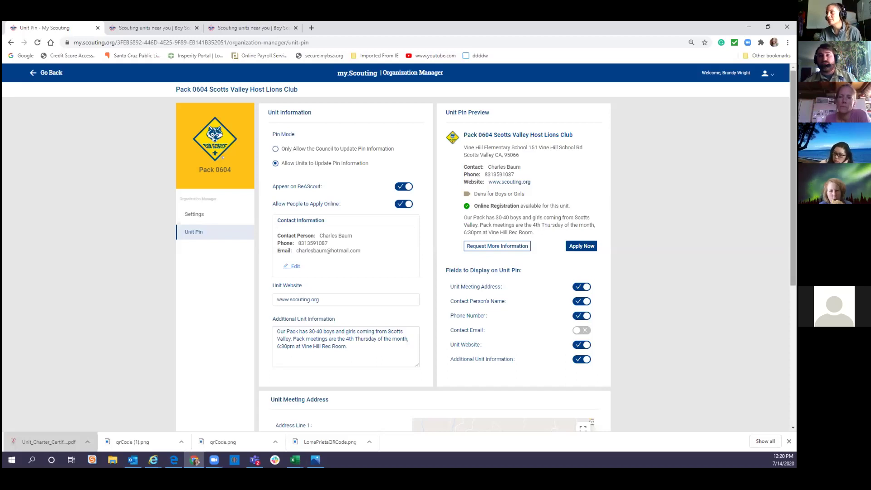
scroll(435, 247, down, 2)
scroll(423, 232, down, 4)
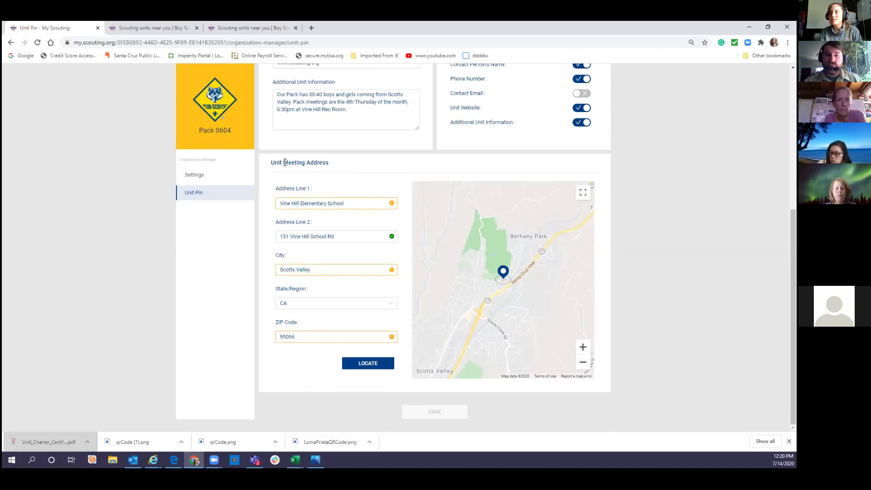
drag(289, 162, 305, 164)
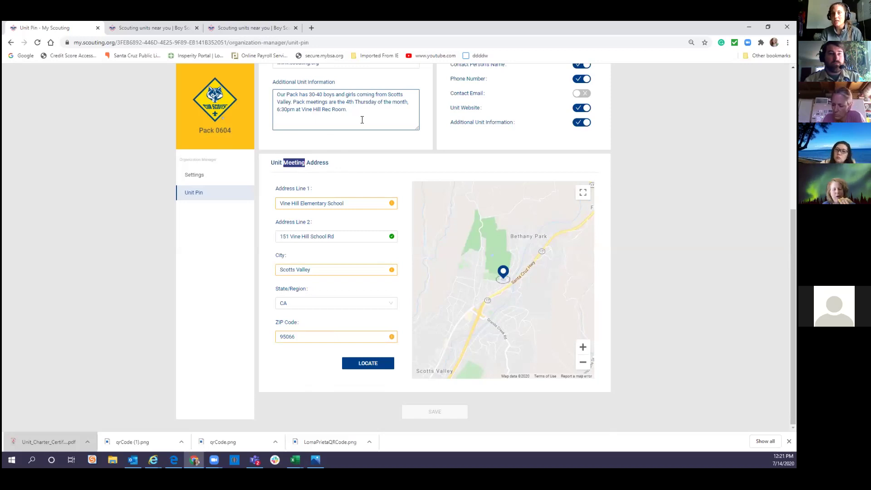
click(214, 118)
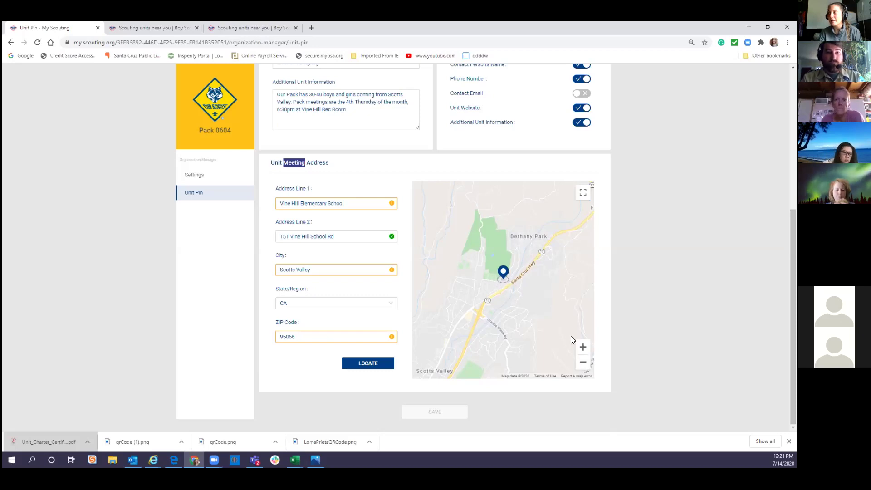
click(582, 347)
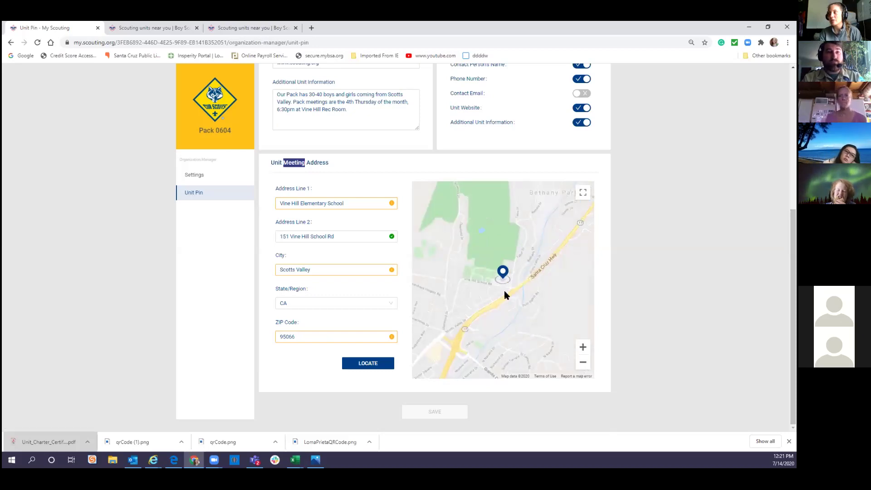
click(583, 348)
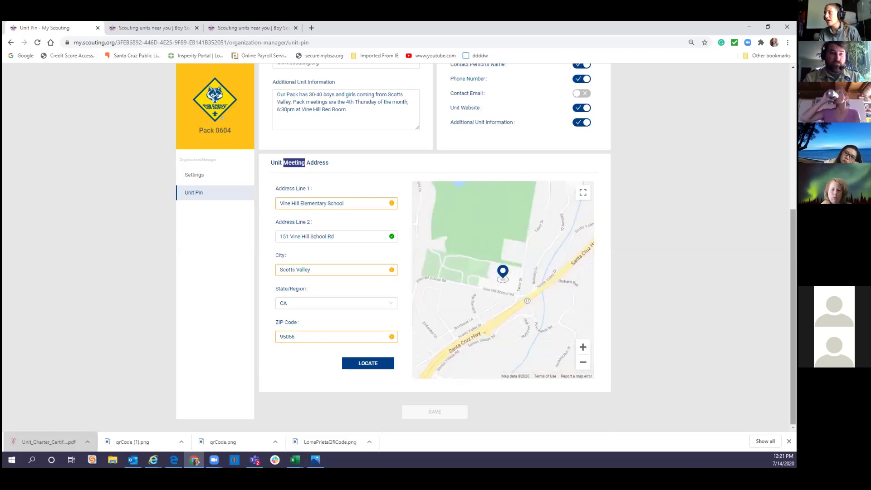
scroll(434, 272, up, 2)
scroll(434, 272, up, 3)
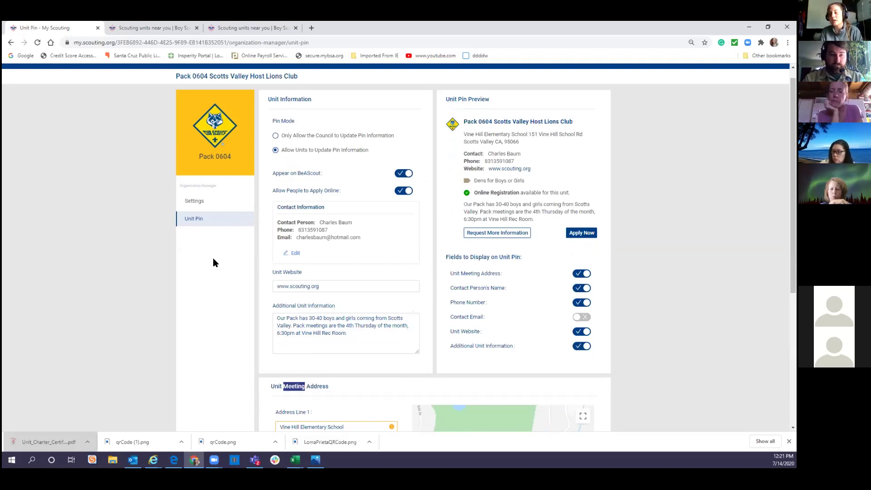
Step: Open Pack 0604's general settings and review the membership application, youth applicant and email options
click(193, 201)
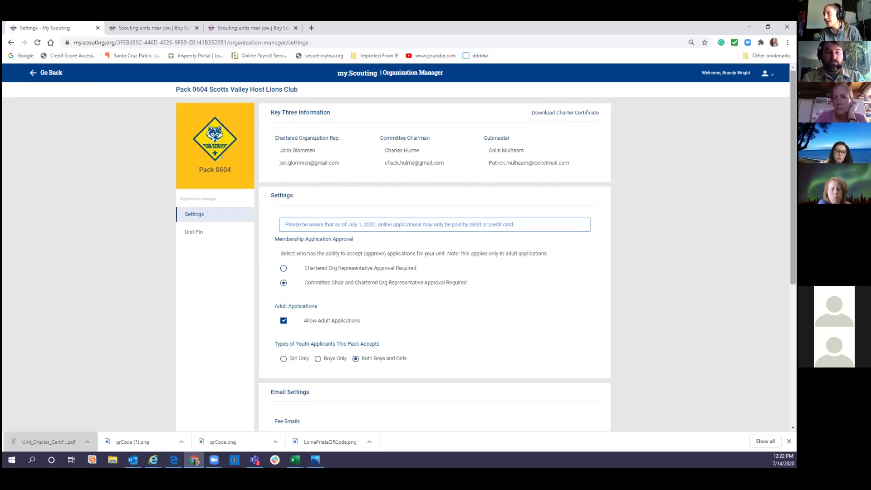
scroll(394, 245, down, 1)
scroll(395, 244, down, 1)
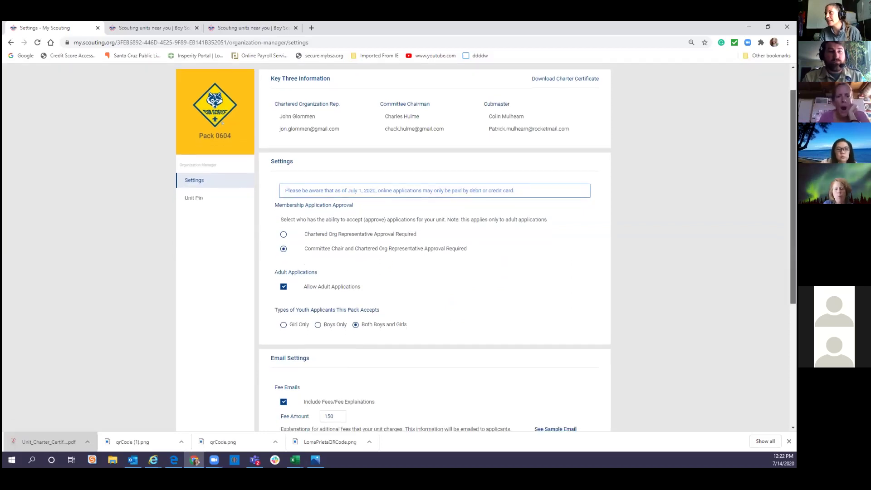
Step: Review Pack 0604's adult application approval, youth applicant types, fee explanation email and online registration email settings
scroll(655, 113, down, 1)
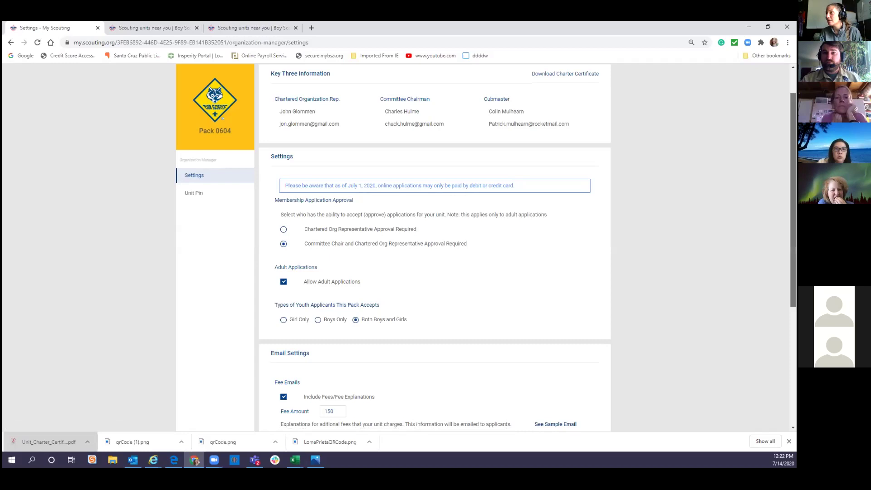
scroll(486, 247, down, 1)
scroll(485, 246, down, 1)
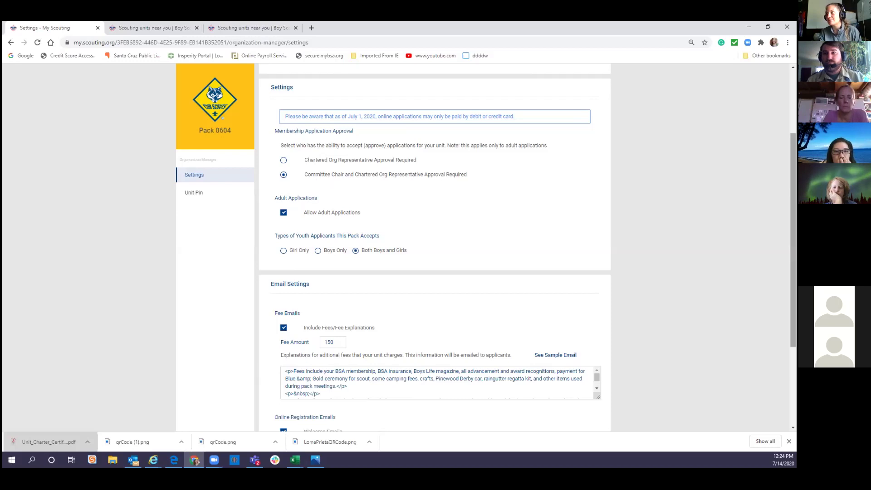
scroll(435, 247, down, 1)
scroll(554, 194, down, 1)
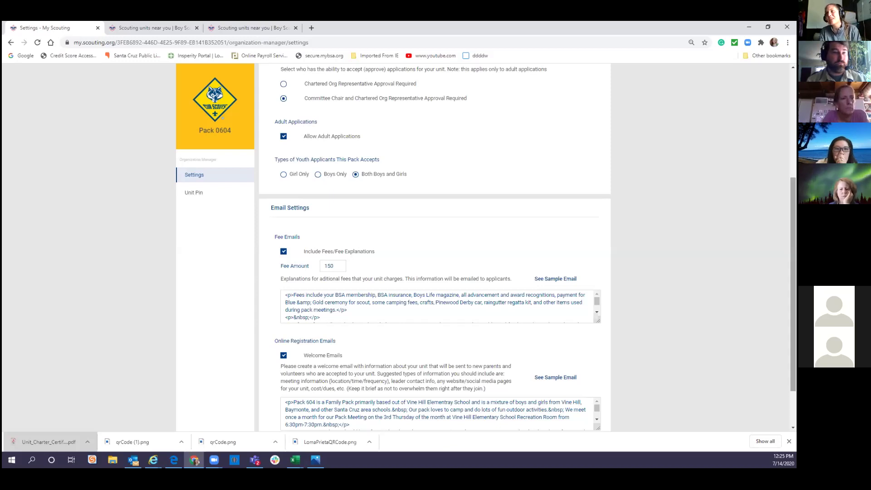
scroll(792, 281, down, 2)
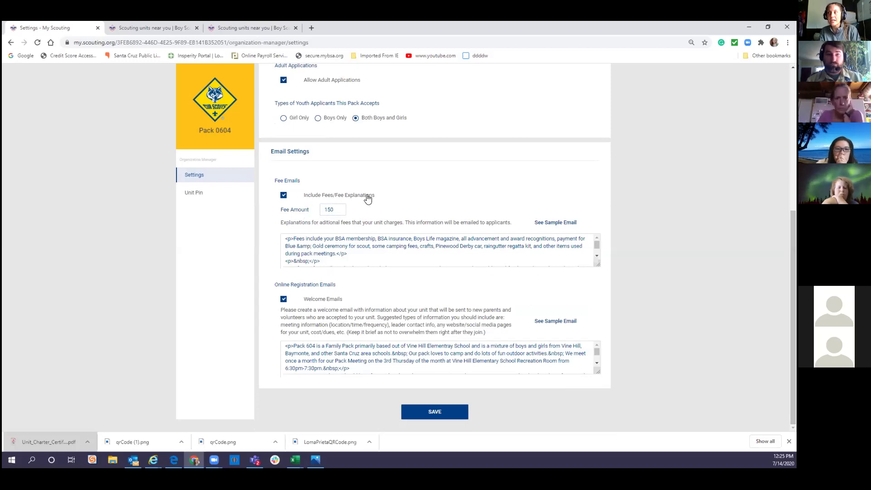
click(365, 252)
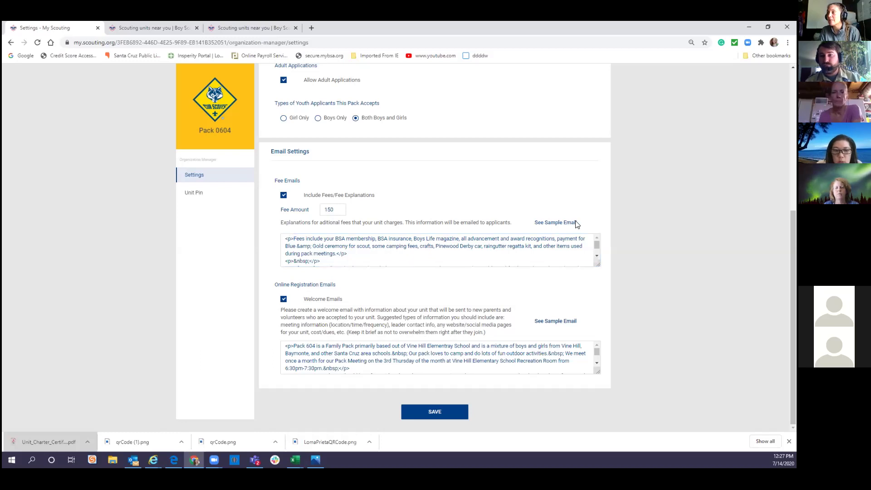
click(595, 245)
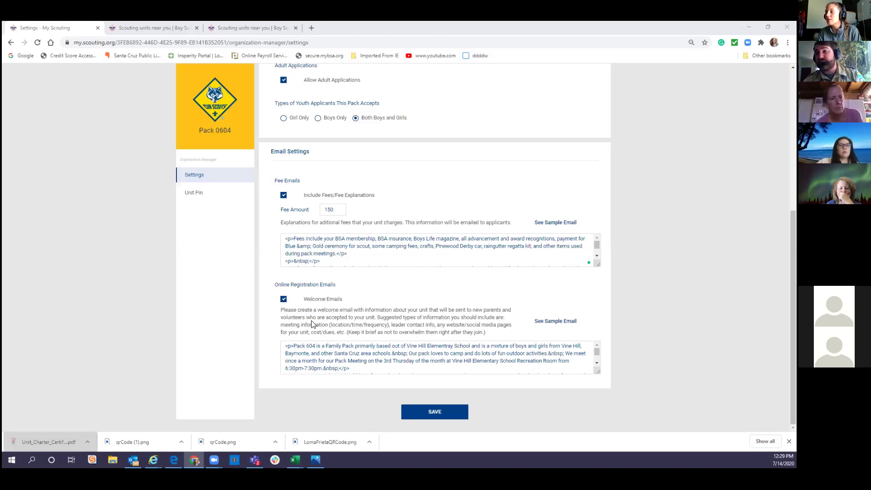
Step: Turn Welcome Emails off and back on for the pack, and look through the welcome email text
click(283, 299)
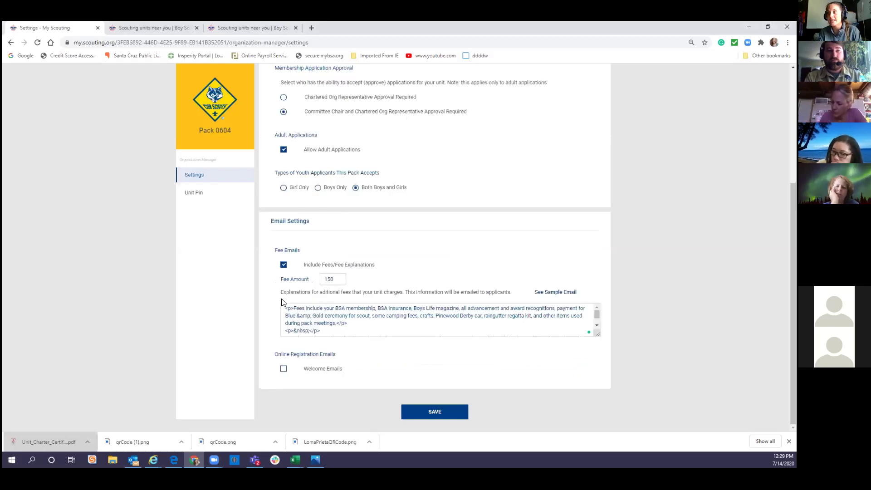
click(283, 368)
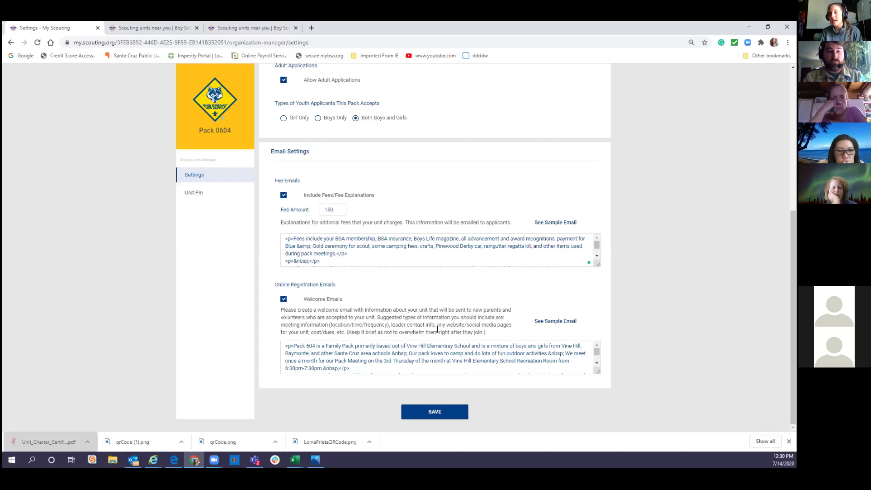
click(433, 356)
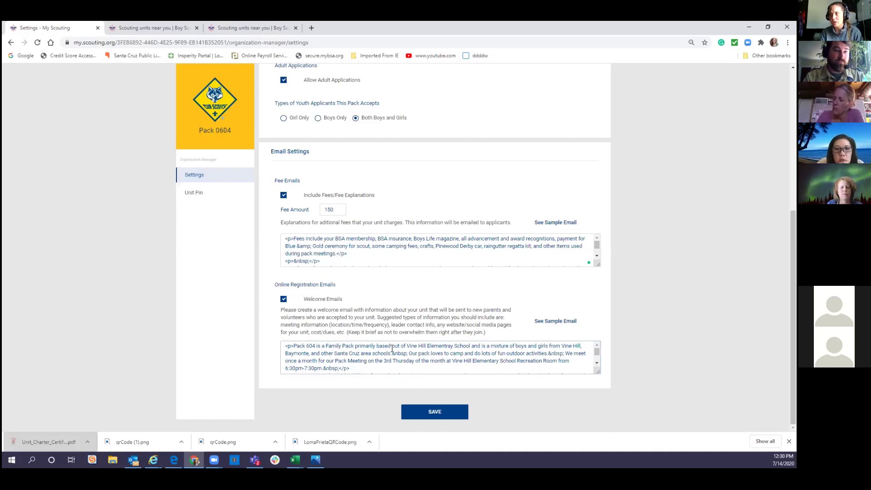
click(423, 362)
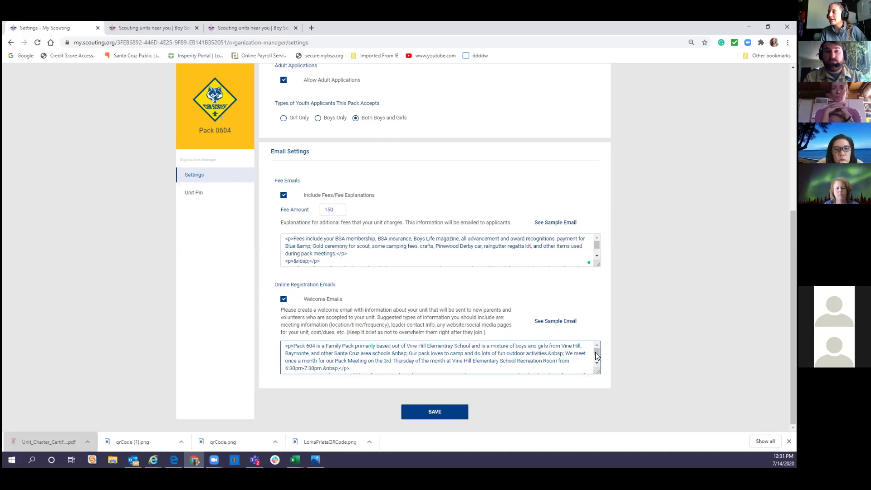
scroll(595, 352, down, 1)
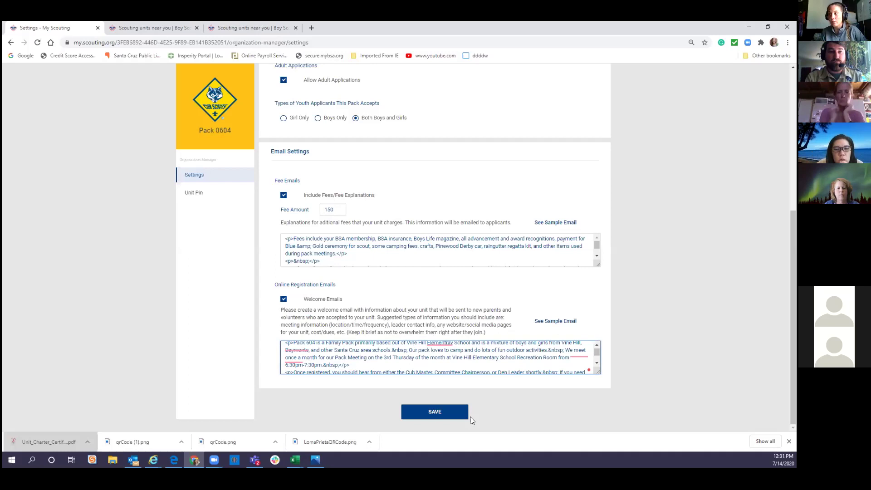
Step: Correct the misspelled "Elementray" to "Elementary" in the welcome email text and check the spelling suggestion for "Baymonte"
mouse_move(586, 372)
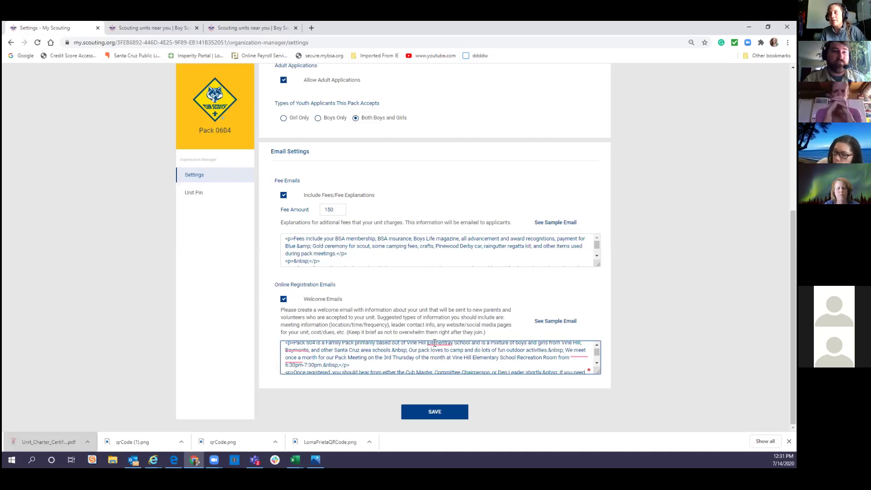
mouse_move(434, 343)
click(449, 403)
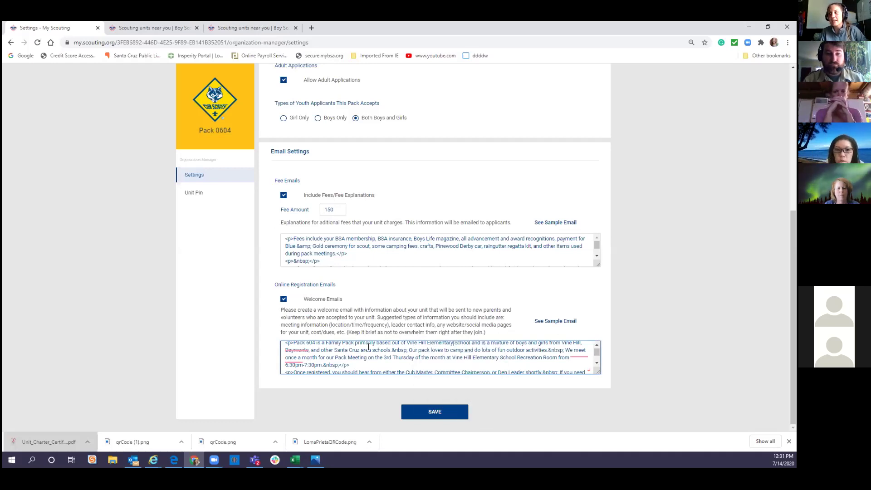
mouse_move(302, 350)
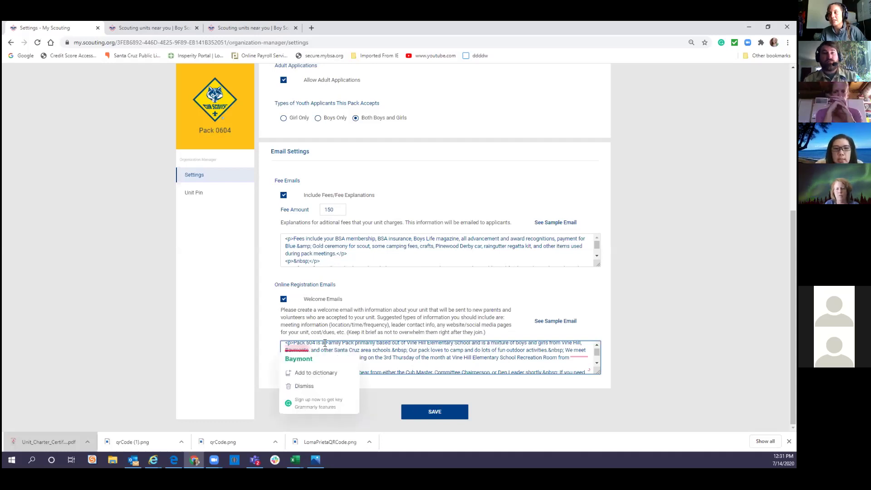
click(529, 356)
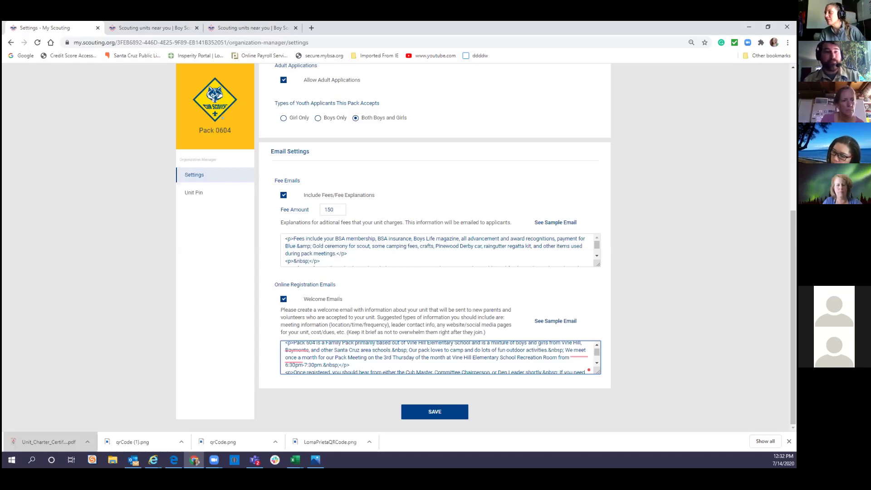
Step: Go back to Pack 0604's pin settings and look over the unit information, meeting address and save option
scroll(792, 295, up, 4)
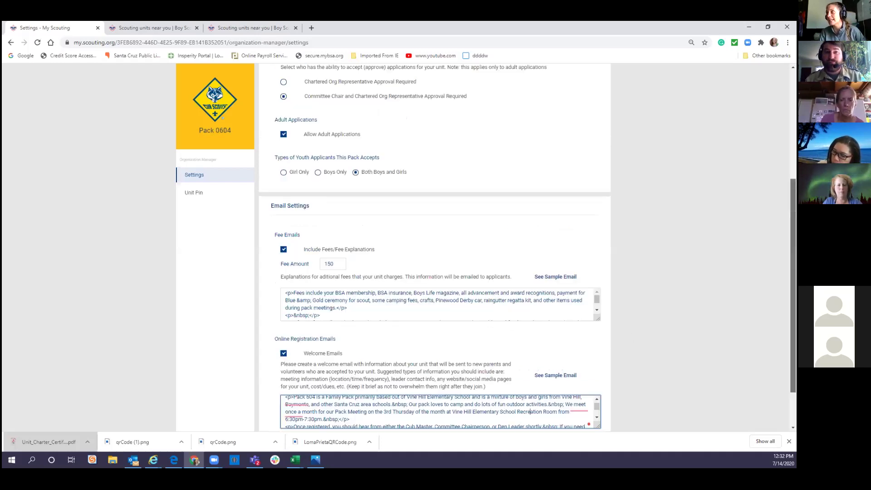
scroll(792, 213, up, 2)
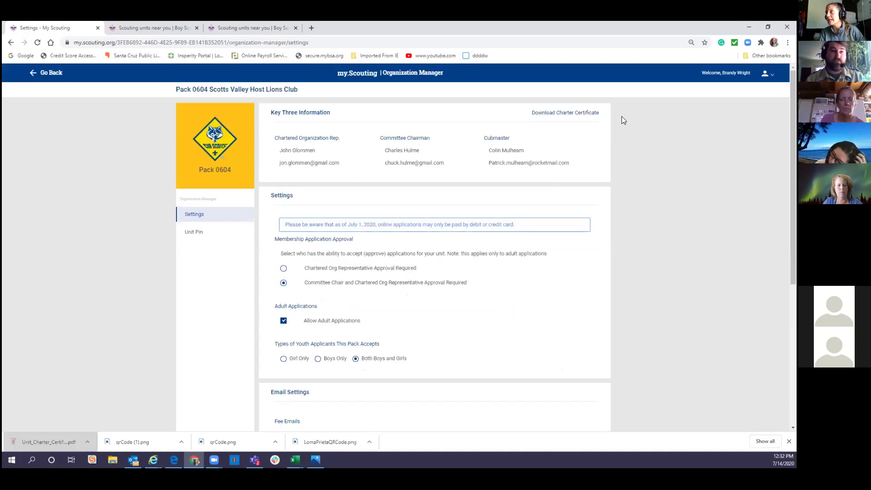
click(50, 74)
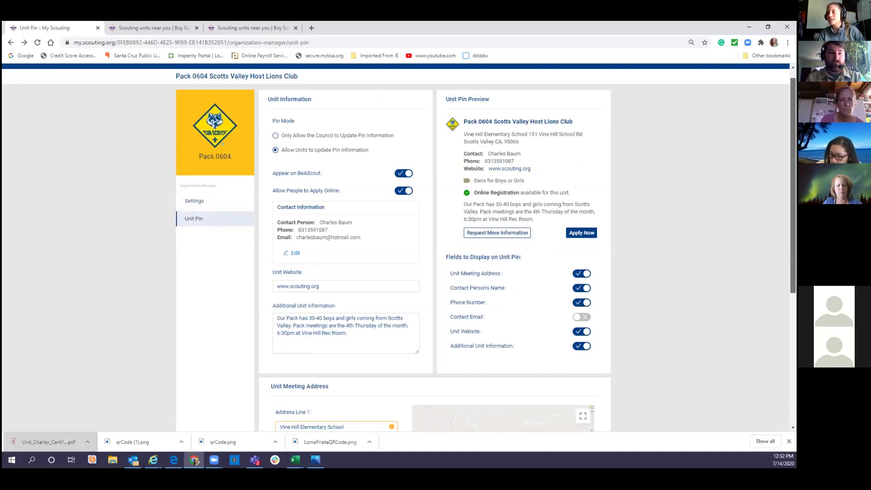
scroll(399, 250, up, 1)
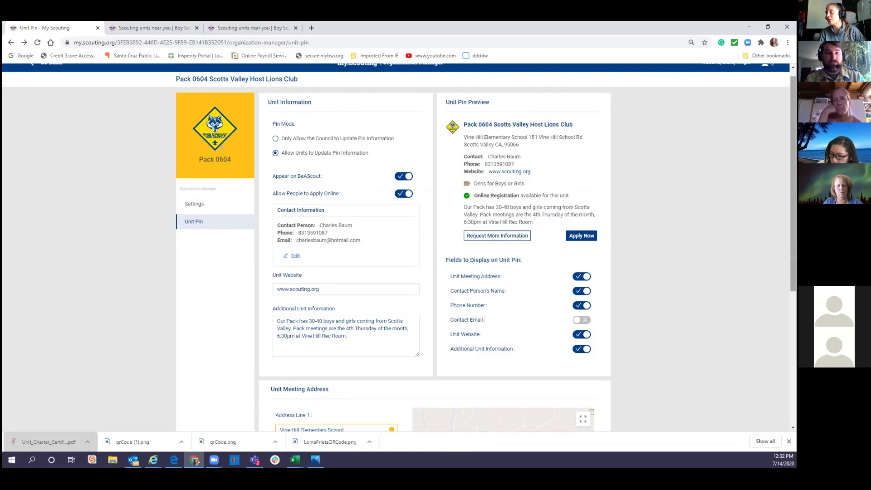
scroll(399, 250, up, 1)
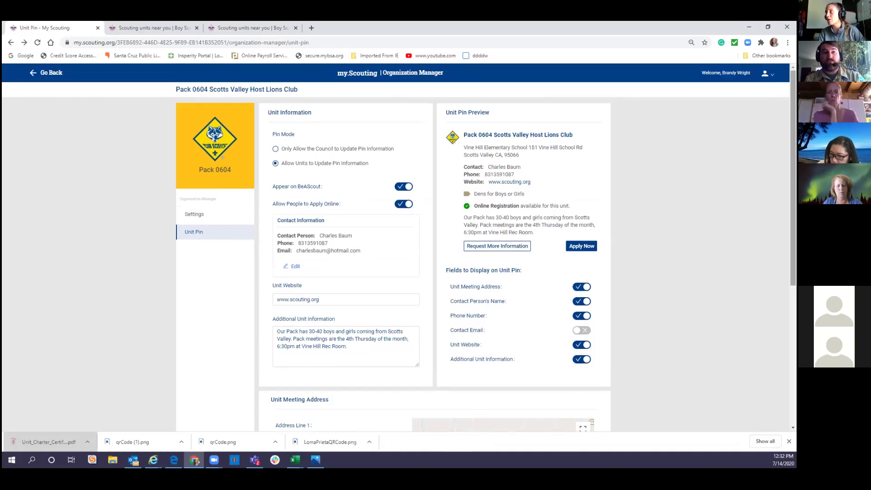
scroll(399, 249, down, 5)
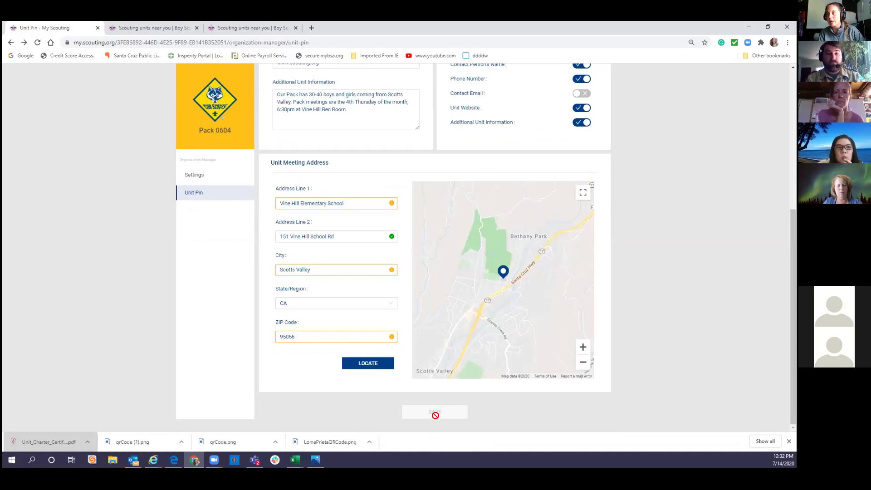
scroll(502, 277, up, 5)
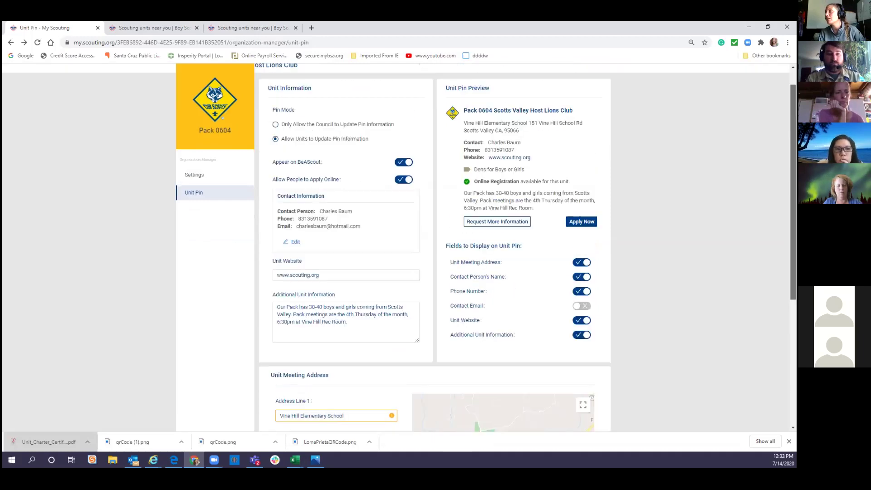
scroll(399, 182, up, 1)
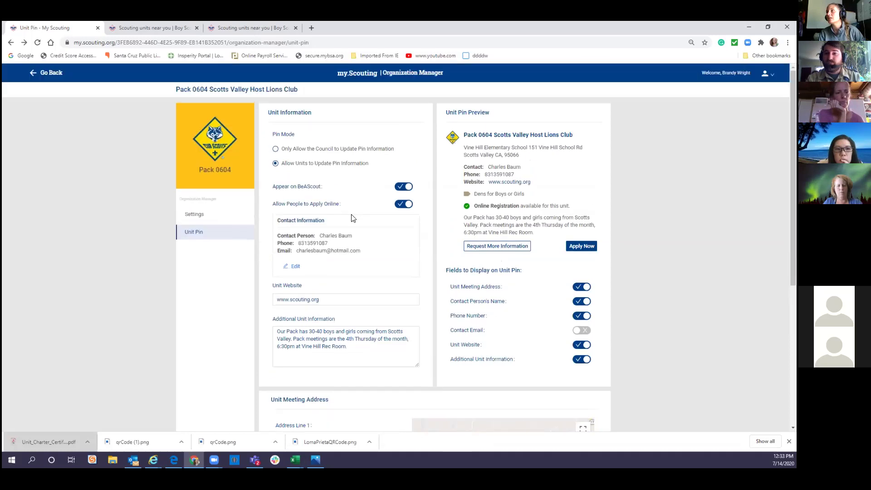
Step: Leave Pack 0604 for the my.Scouting dashboard and open Organization Manager for Loma Prieta 05 - El Camino Real SASW
click(42, 73)
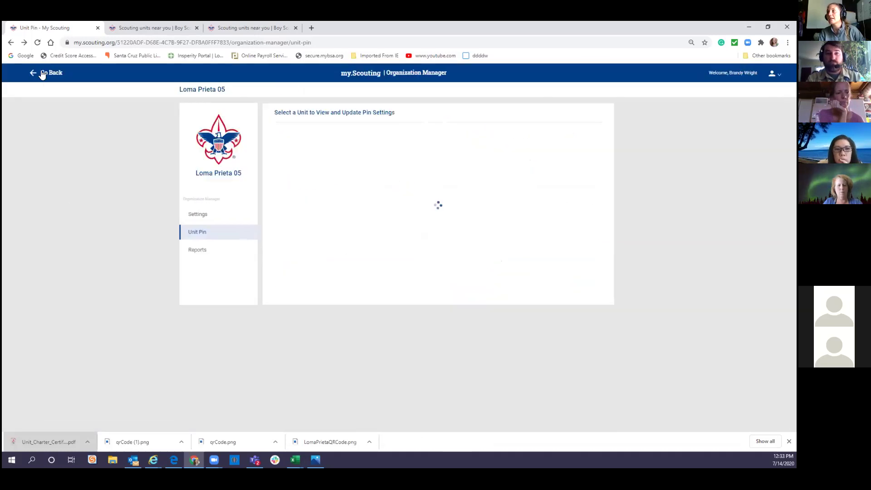
click(352, 74)
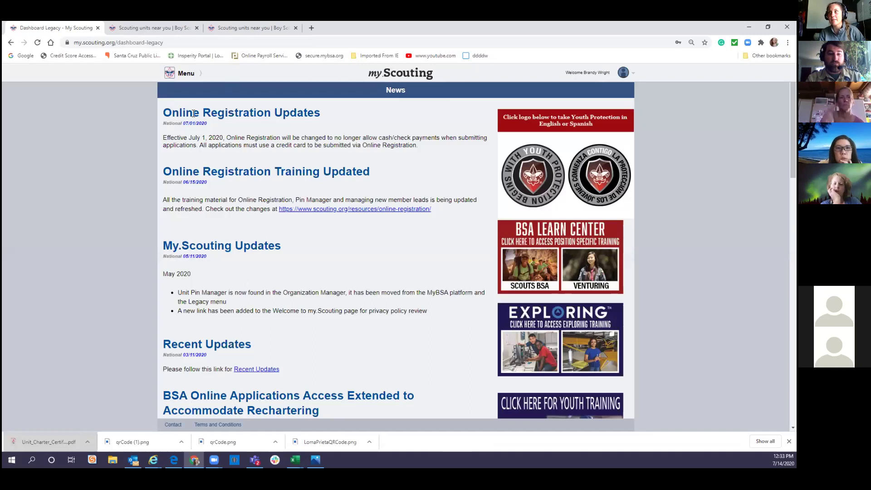
click(186, 75)
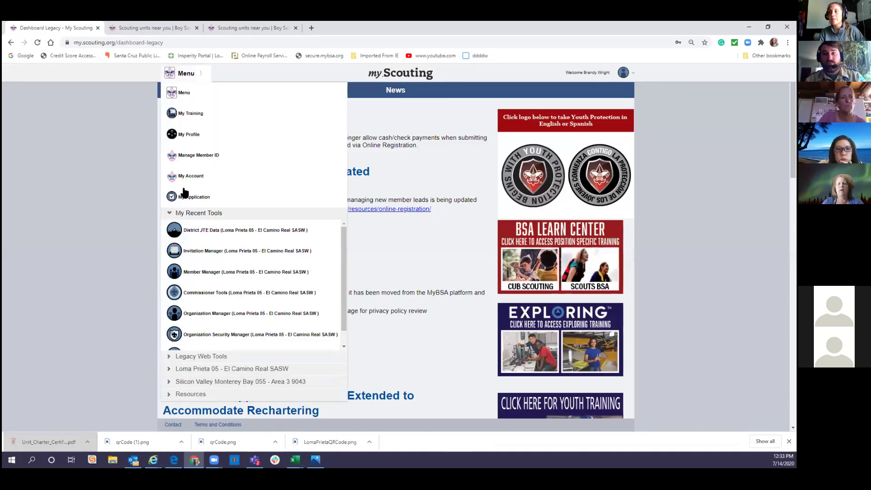
click(185, 314)
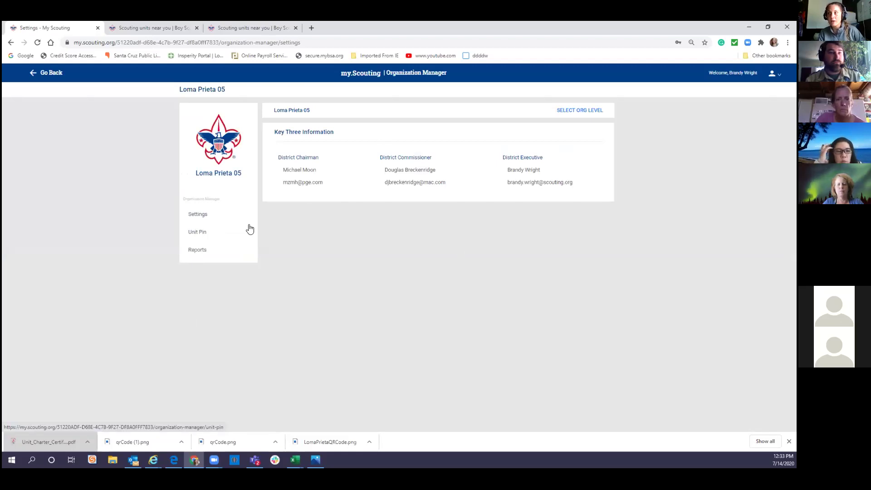
Step: Open the pin settings of Pack 0515 in the Loma Prieta 05 district of the El Camino Real SASW service area
click(199, 234)
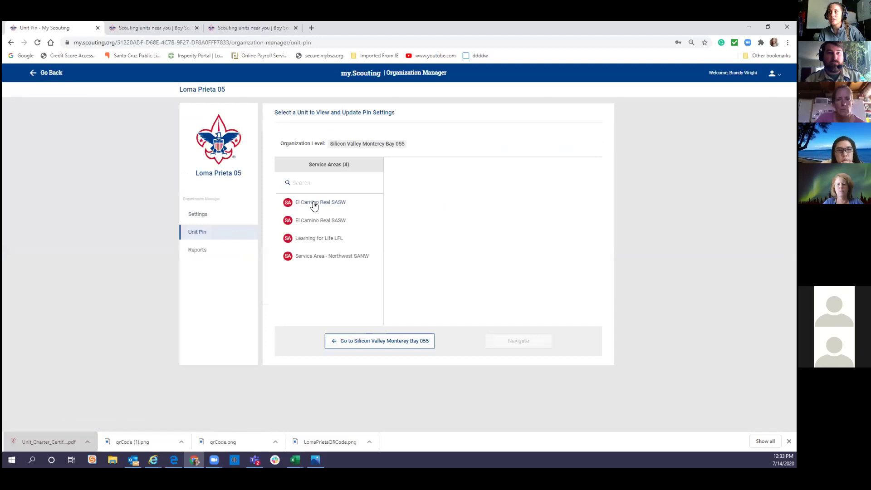
click(313, 205)
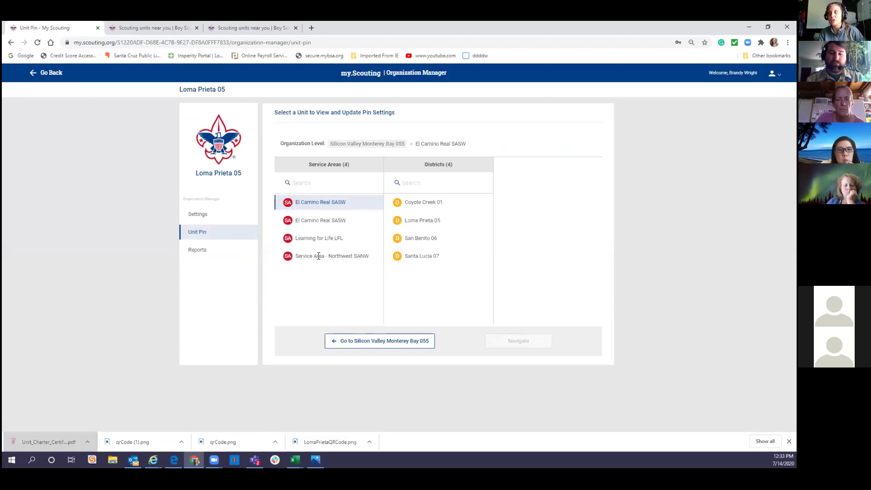
click(412, 222)
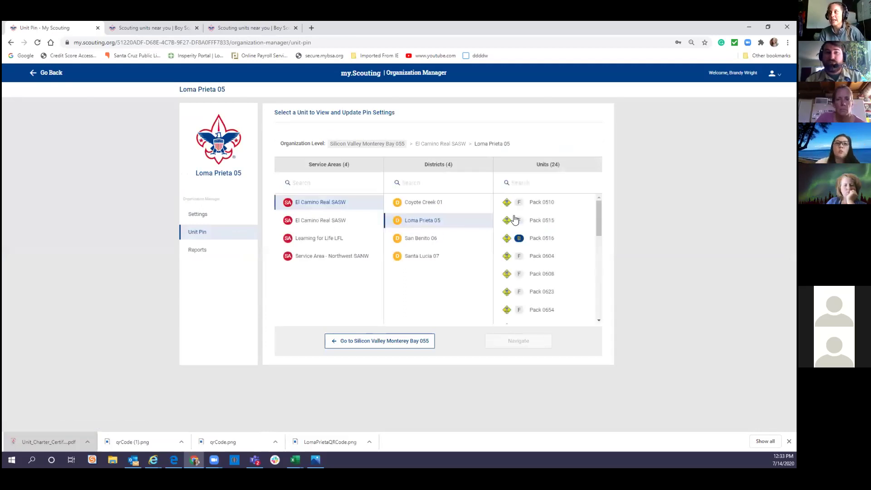
click(539, 220)
click(539, 220)
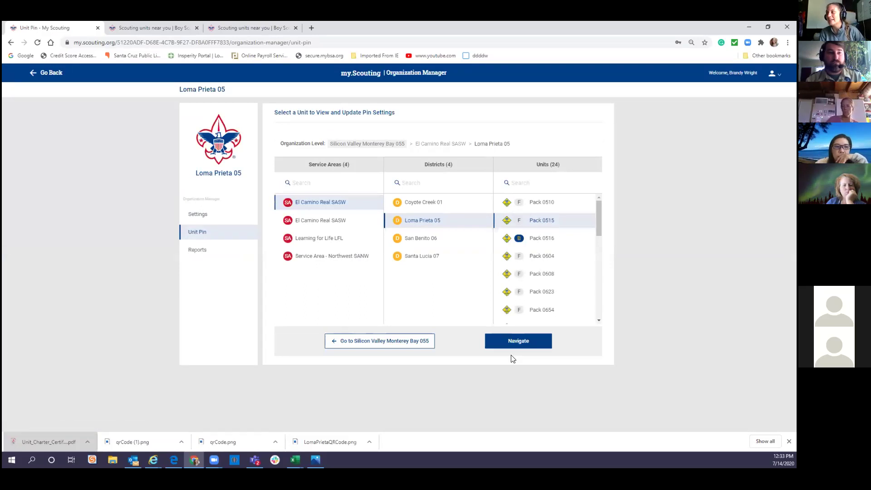
click(514, 340)
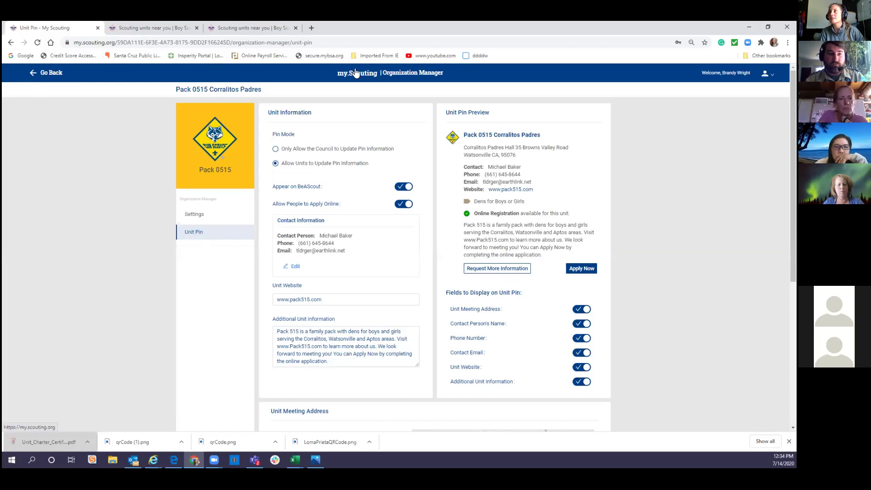
Step: Leave Pack 0515 for the my.Scouting dashboard and switch to the already open BeAScout list of units near ZIP code 95060
click(54, 64)
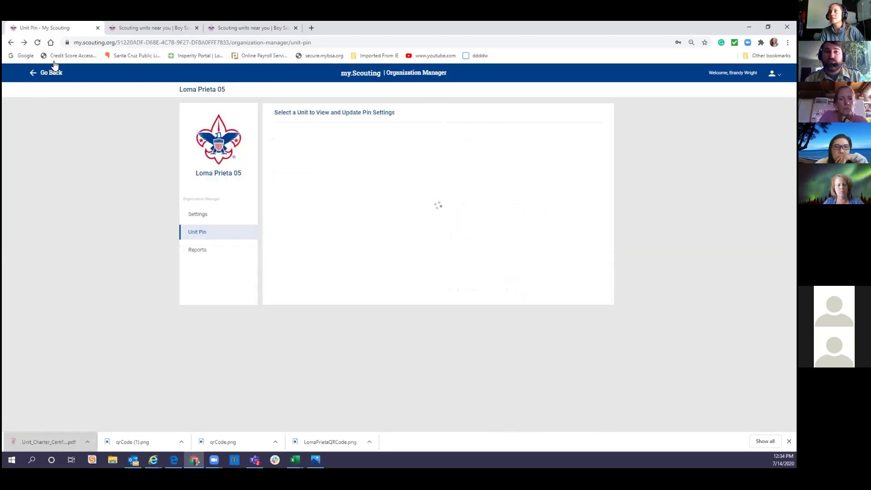
click(358, 77)
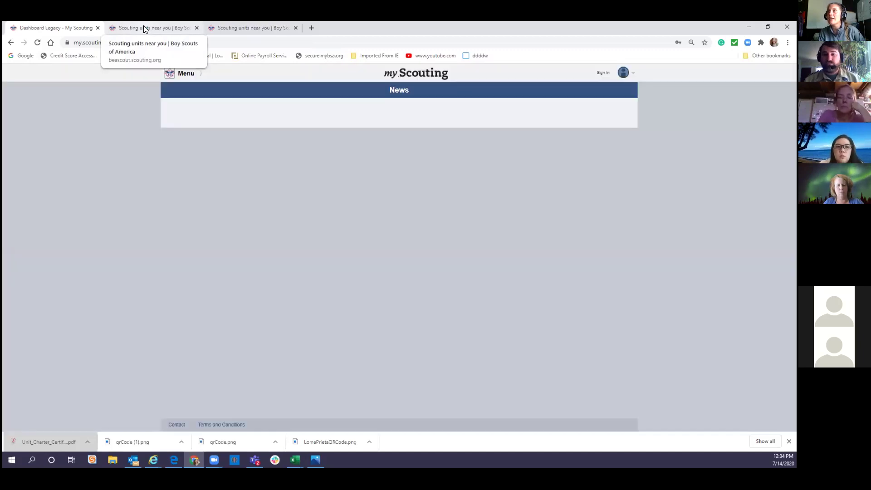
click(143, 27)
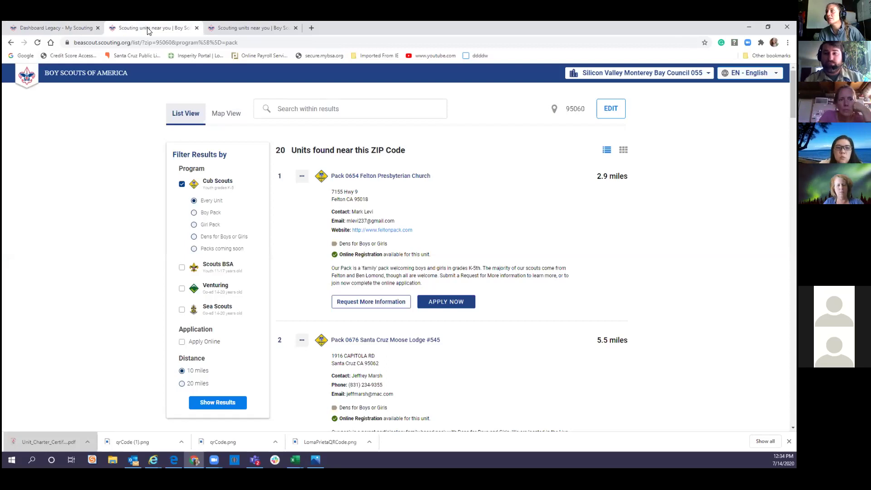
Step: Close the duplicate BeAScout unit list and load beascout.scouting.org in a new browser tab
click(196, 28)
key(ctrl+t)
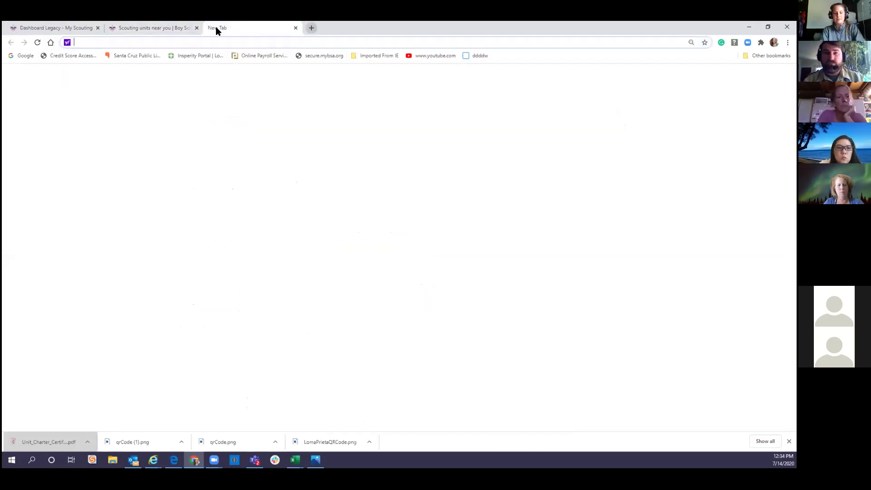
text(beascout)
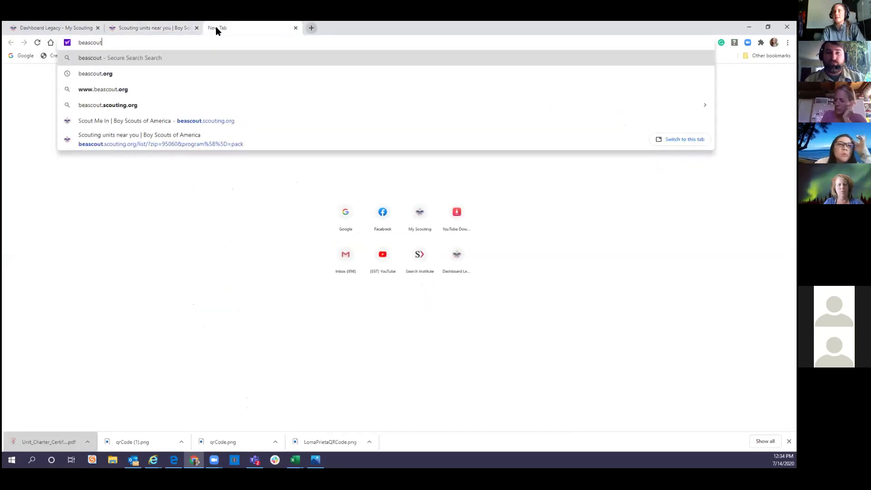
text(.scouting.org)
key(Return)
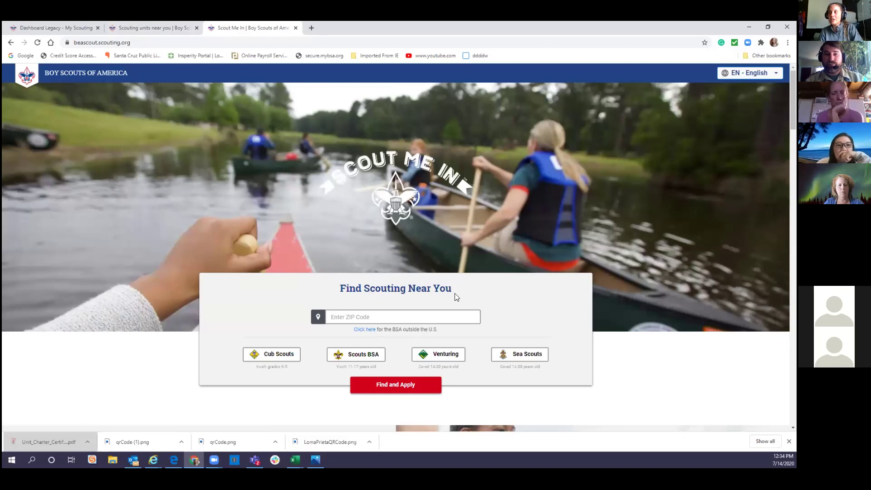
Step: Find Cub Scouts units near ZIP code 95060 from the BeAScout home page
click(417, 316)
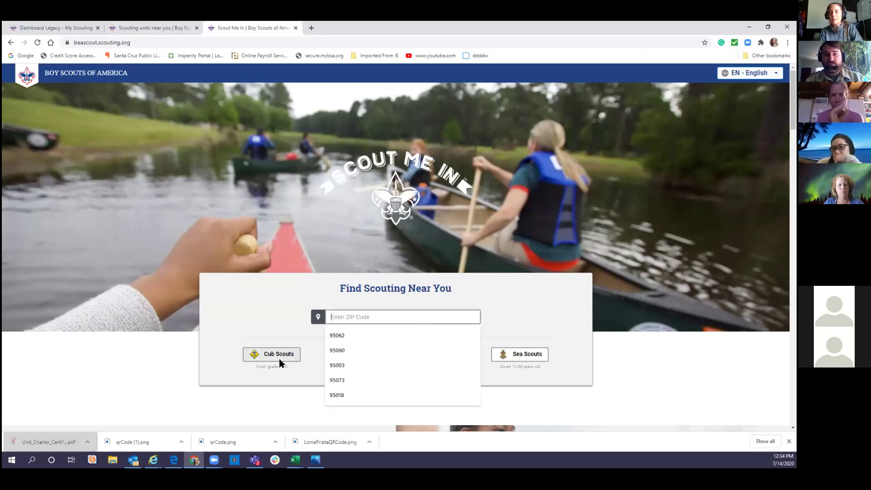
click(281, 317)
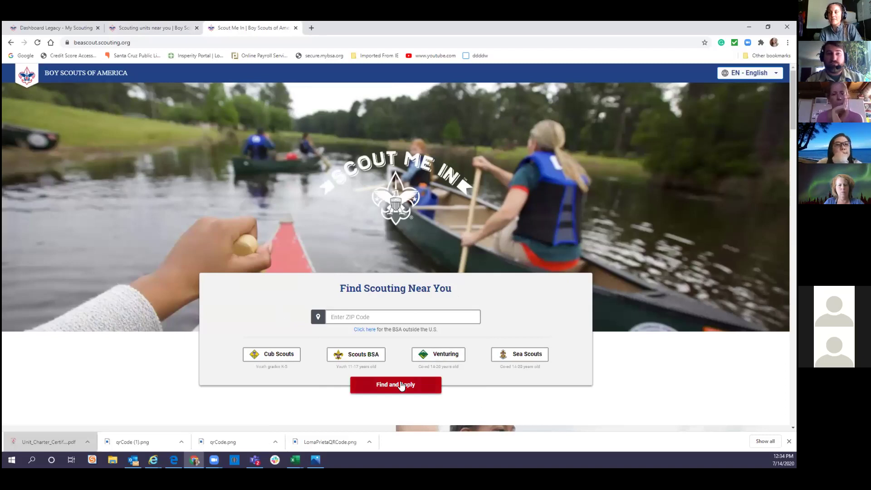
click(381, 312)
text(95060)
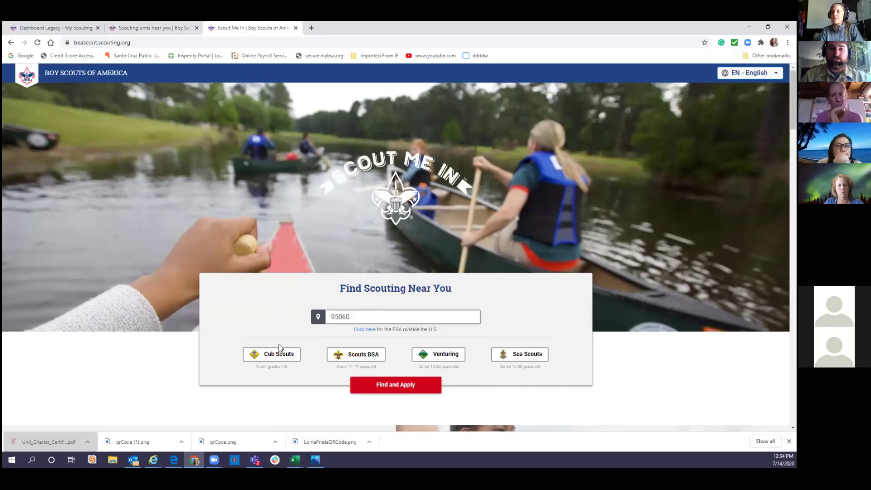
click(278, 353)
click(383, 385)
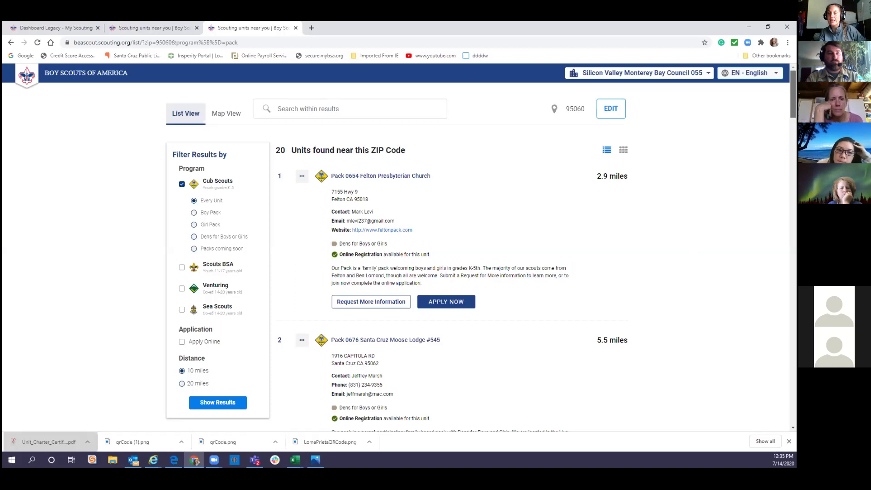
Step: Look through the pack listings near 95060, comparing their contact details, descriptions and information or application options
scroll(340, 145, down, 1)
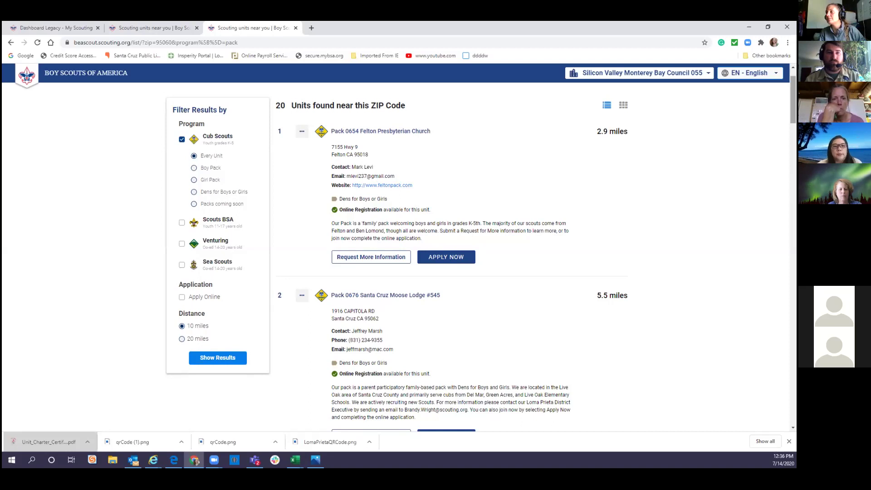
scroll(453, 254, down, 15)
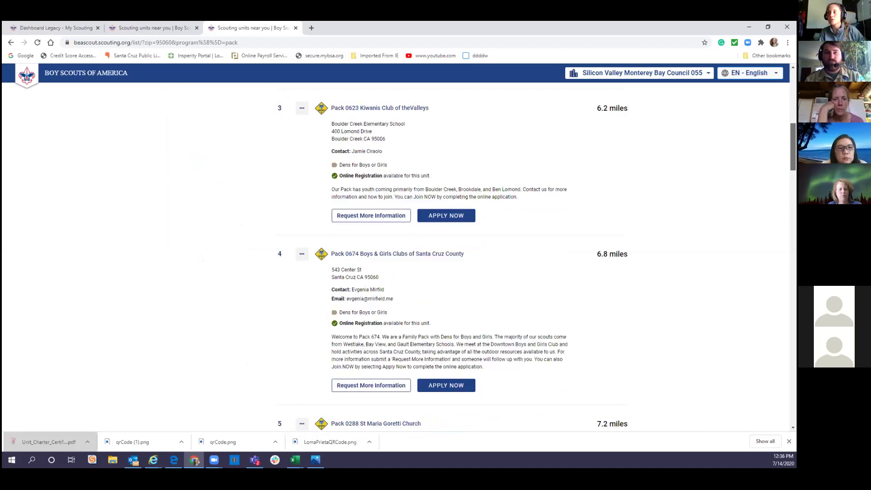
scroll(497, 239, down, 3)
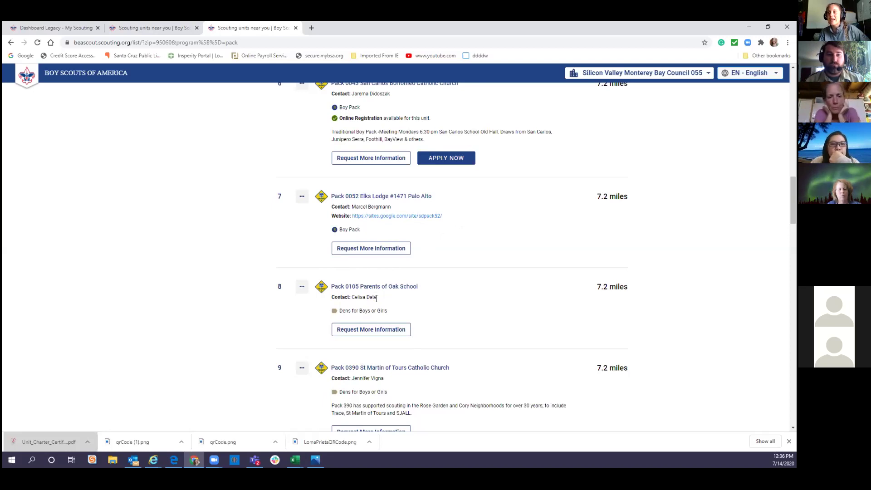
click(372, 331)
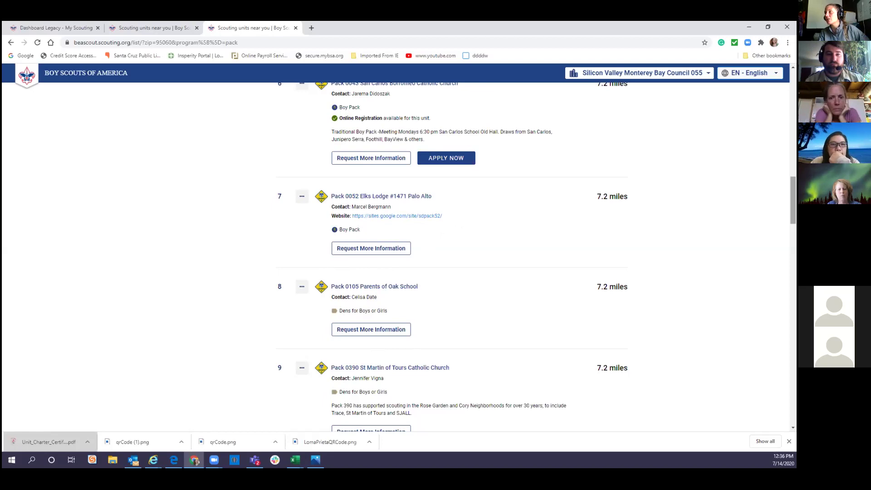
scroll(451, 256, up, 3)
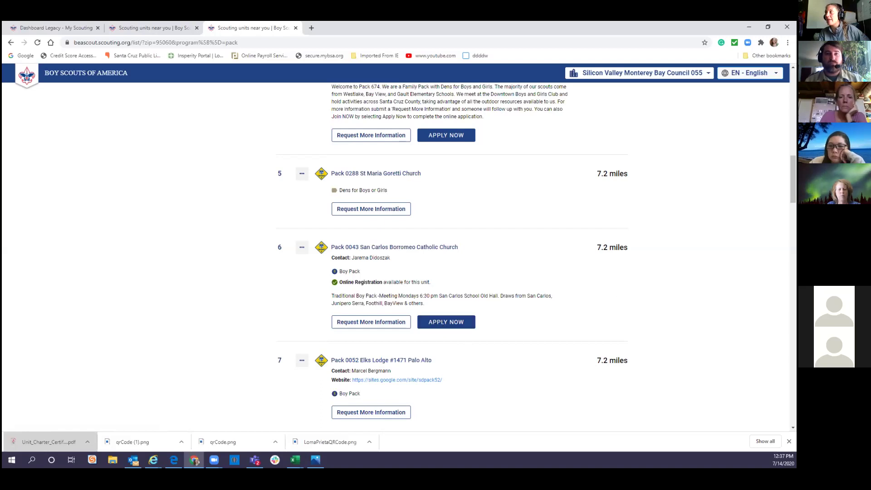
scroll(492, 338, up, 4)
scroll(492, 339, down, 13)
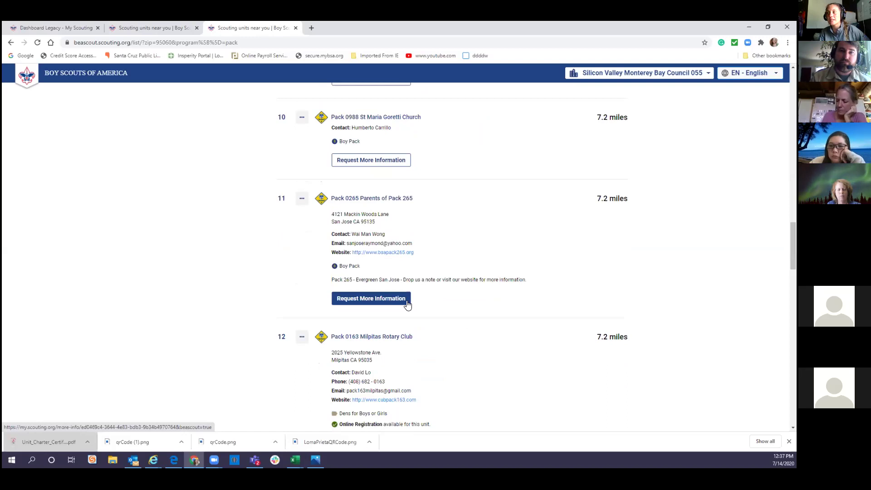
Step: Open Pack 0265's information request form, answer Yes to being over 18, and review the youth and parent fields
click(397, 304)
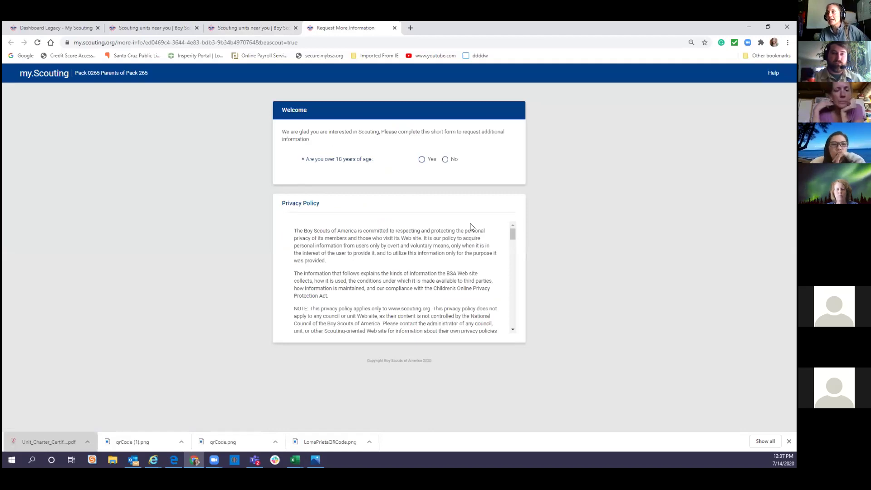
drag(512, 233, 517, 256)
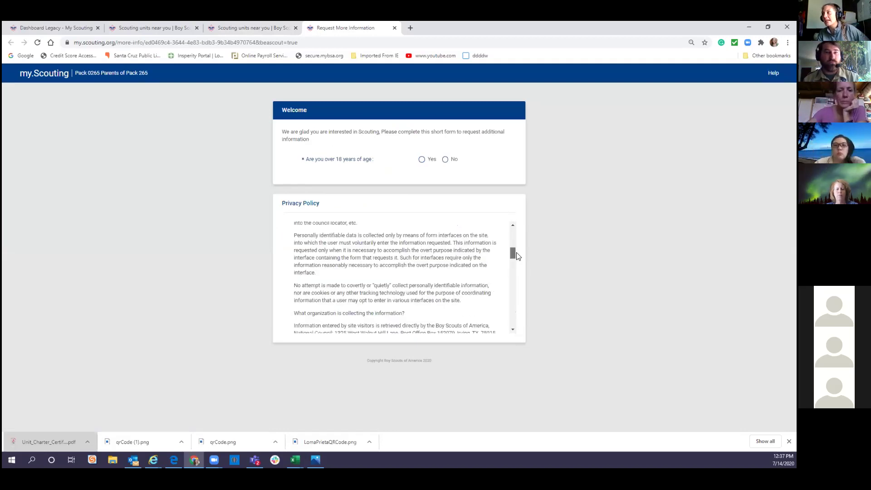
click(422, 160)
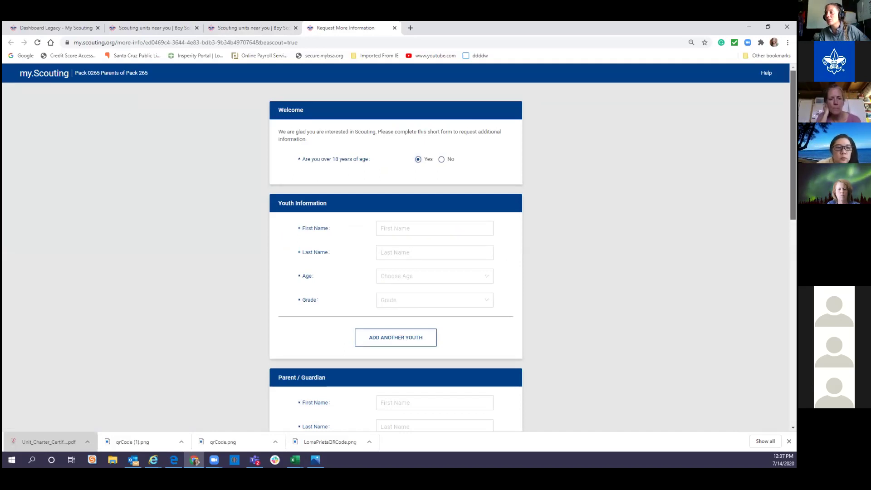
scroll(410, 338, down, 2)
scroll(522, 300, down, 4)
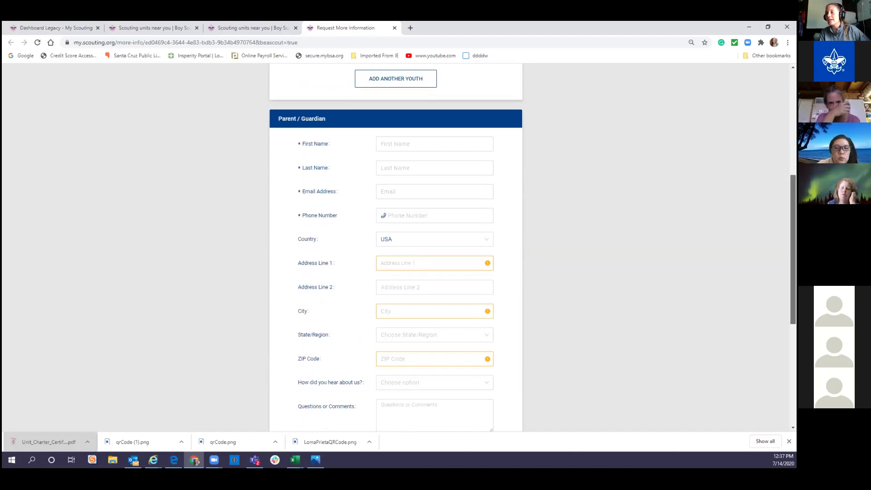
scroll(522, 299, down, 3)
scroll(576, 313, down, 1)
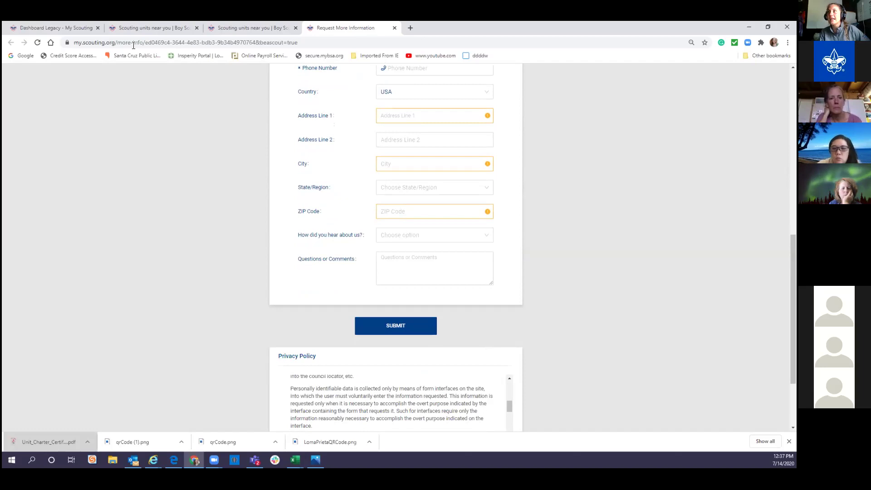
Step: Return to the my.Scouting dashboard and open Invitation Manager for Loma Prieta 05 - El Camino Real SASW
click(79, 25)
click(184, 76)
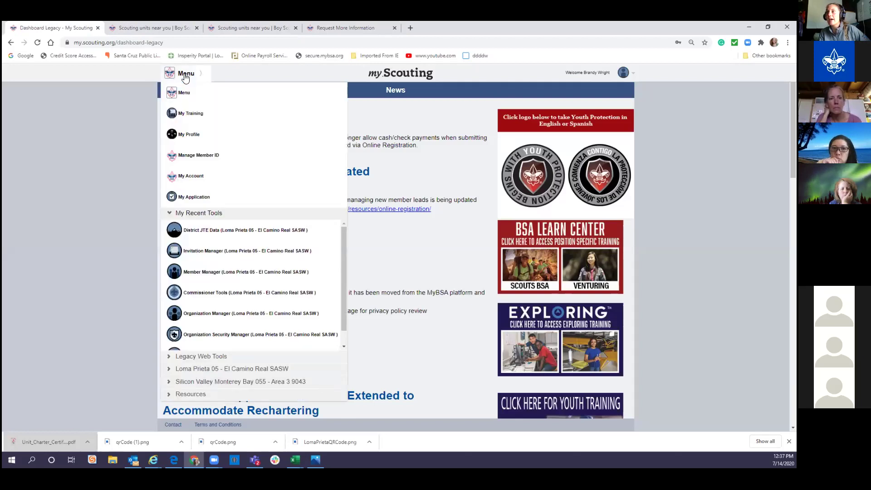
click(194, 251)
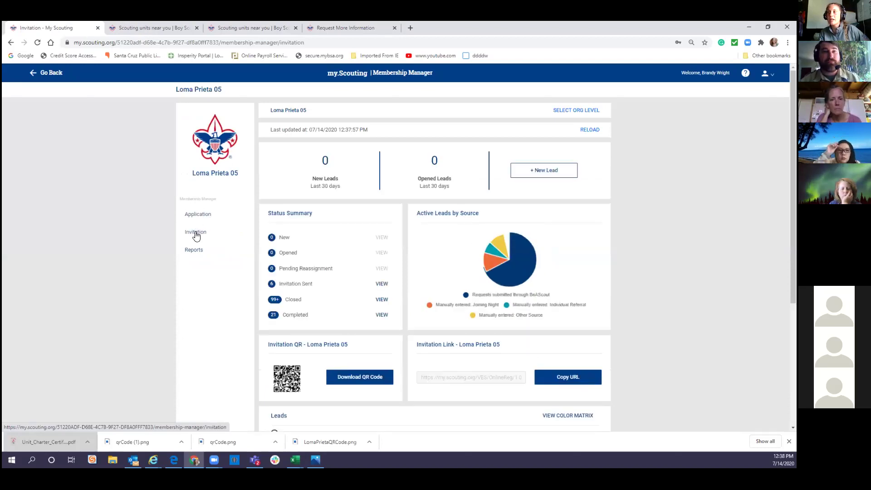
click(195, 233)
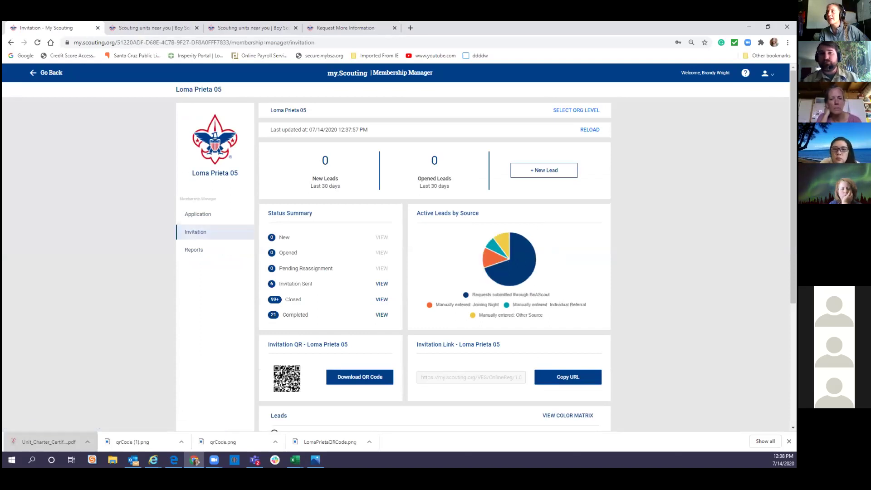
Step: Examine the Loma Prieta 05 invitation page, including its status summary, lead sources, QR code, invitation link and leads list
scroll(435, 247, down, 4)
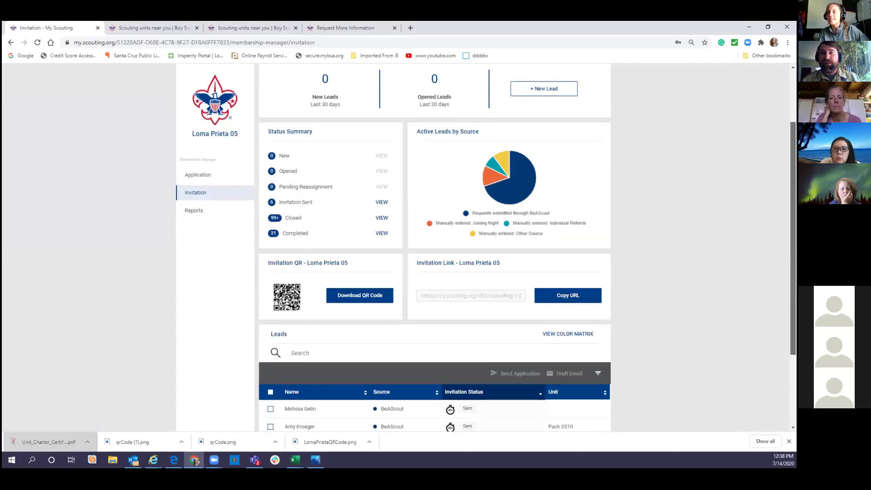
scroll(349, 261, down, 1)
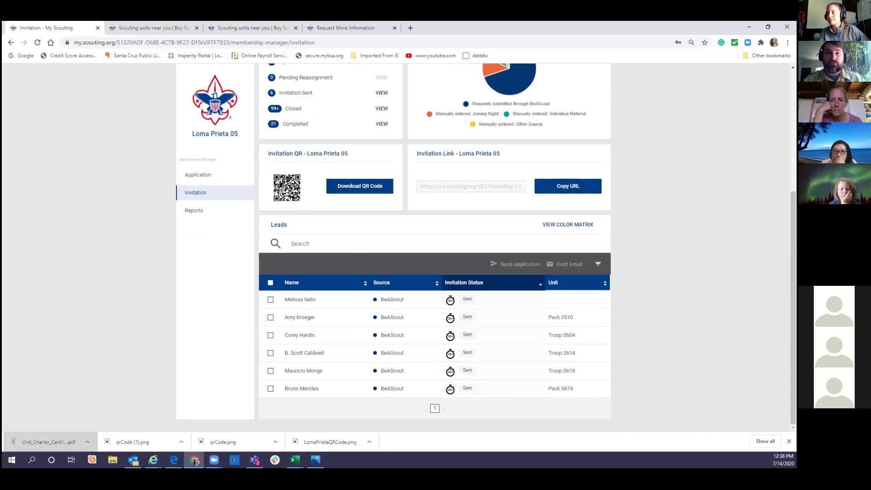
scroll(480, 247, up, 2)
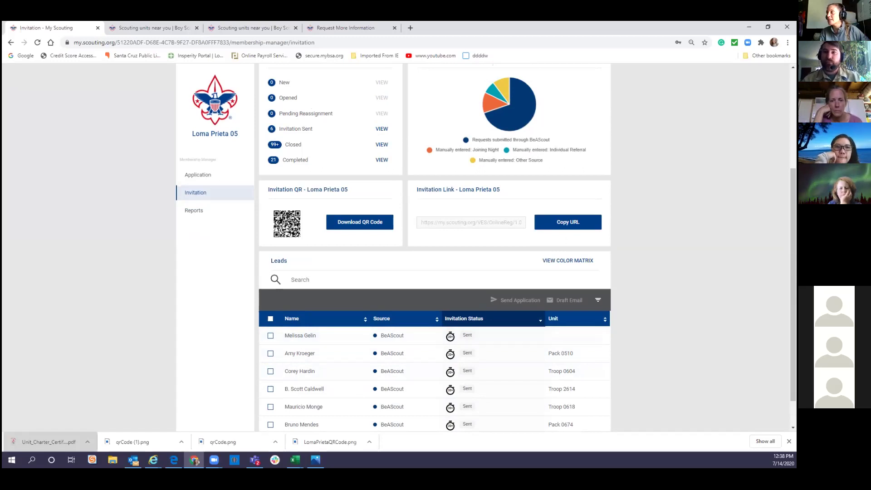
scroll(435, 249, up, 3)
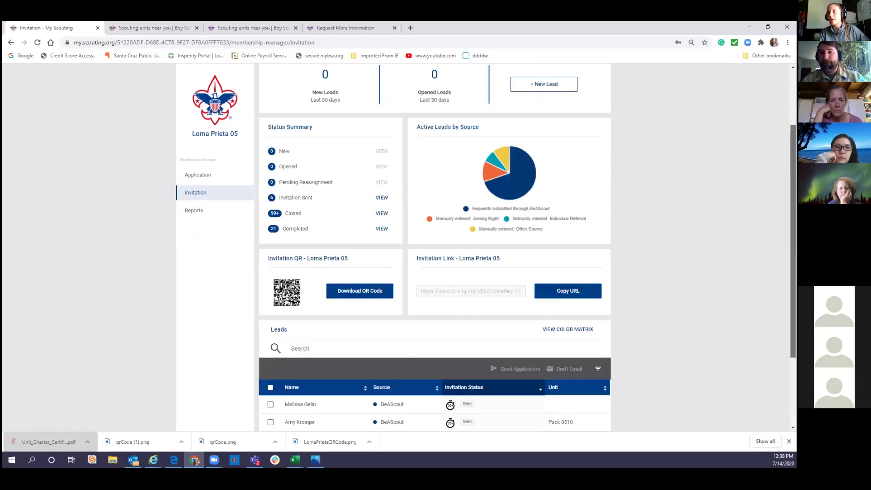
scroll(436, 250, up, 1)
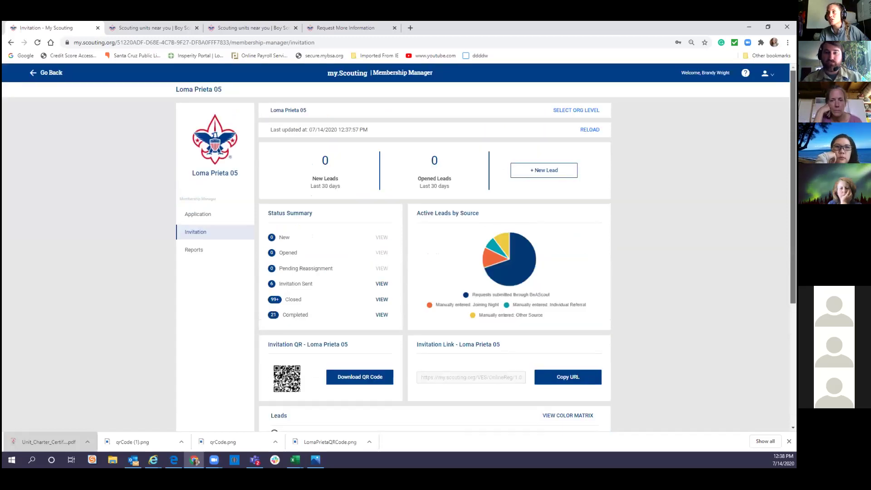
scroll(398, 247, down, 1)
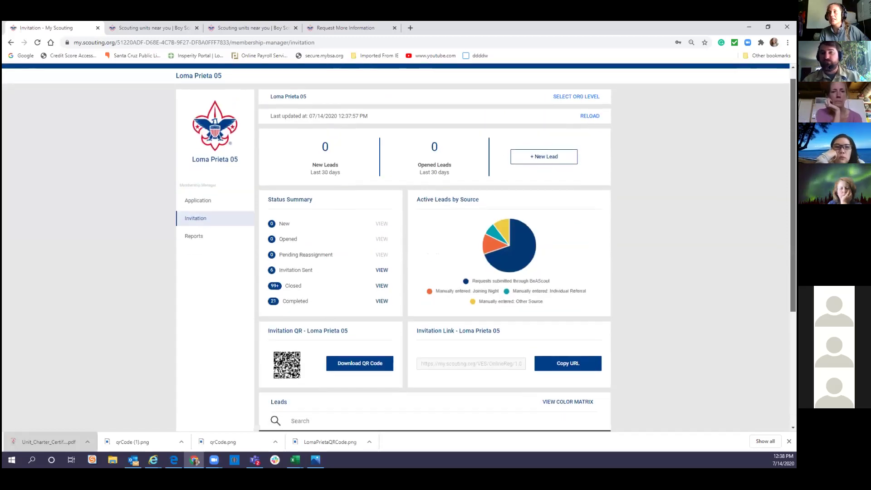
scroll(356, 168, down, 1)
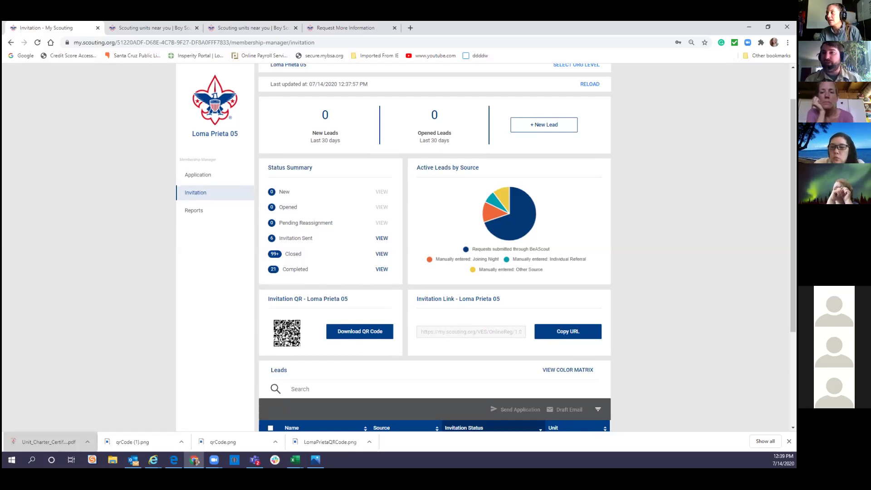
scroll(399, 248, up, 1)
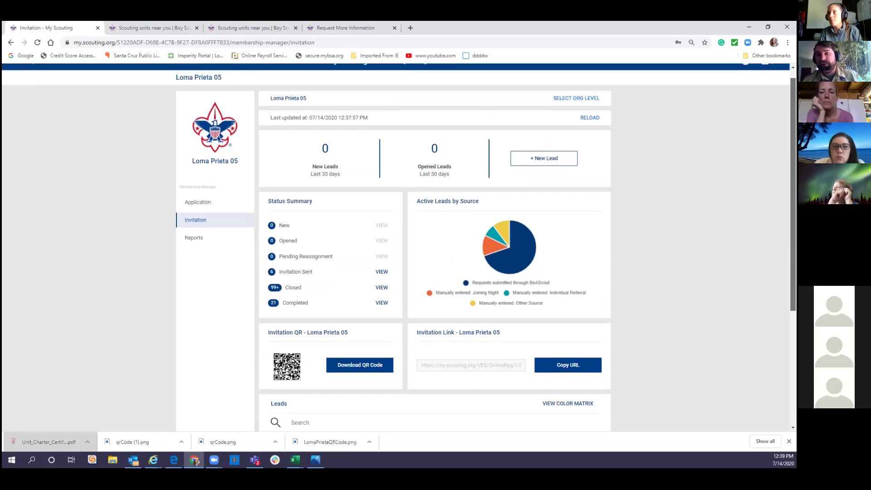
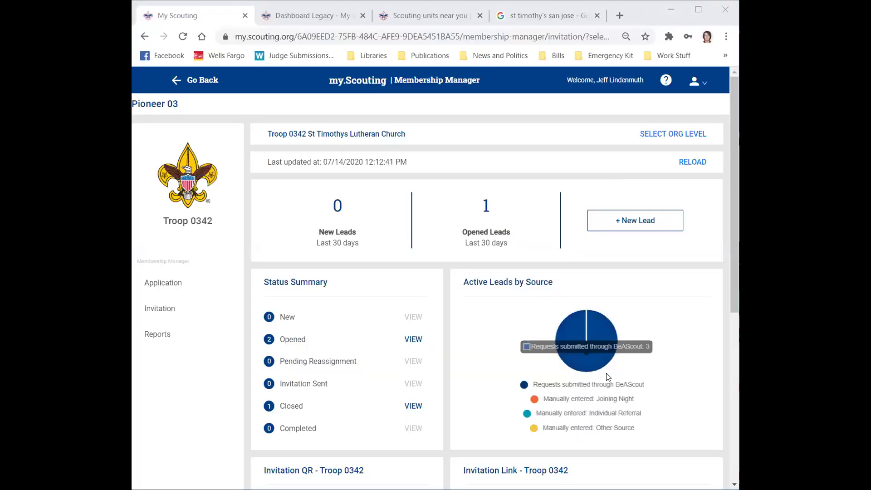
Step: Select both leads in Troop 0342's leads list to check the Send Application option, and clear the selection
scroll(607, 376, down, 7)
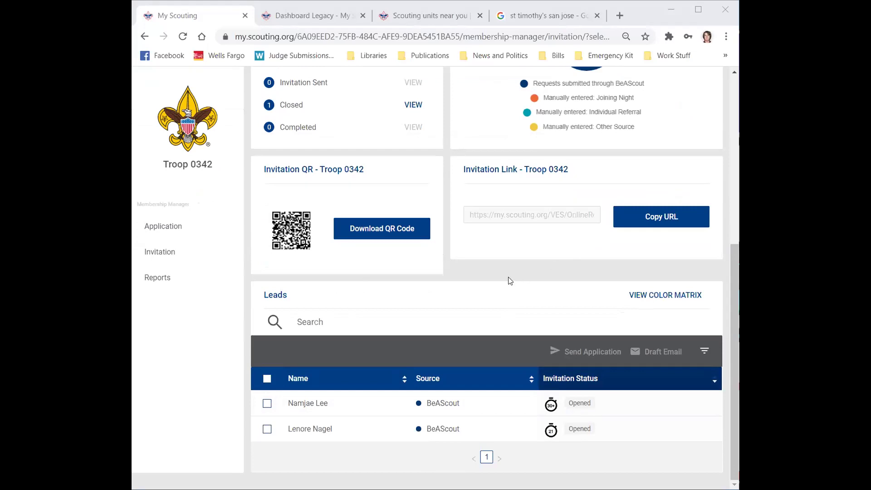
click(267, 403)
click(268, 429)
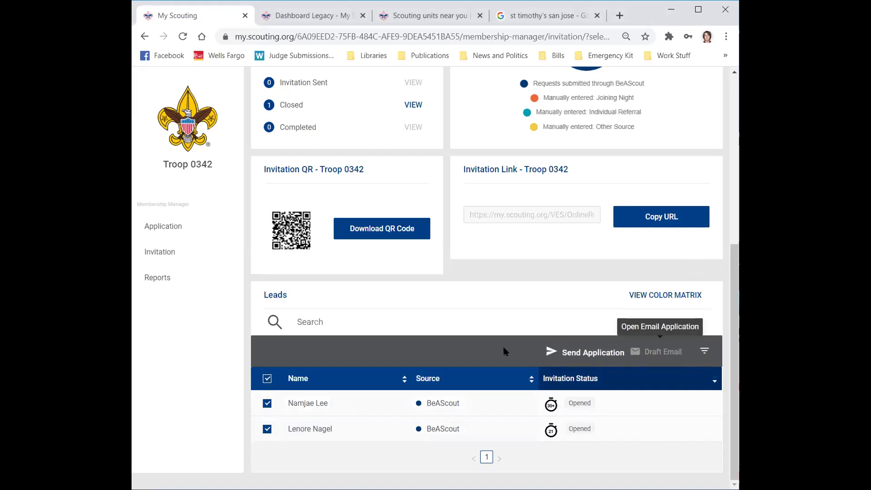
click(267, 403)
click(266, 431)
Step: Review Troop 0342's lead totals, status summary, lead sources and leads list on its invitation page
scroll(346, 403, up, 5)
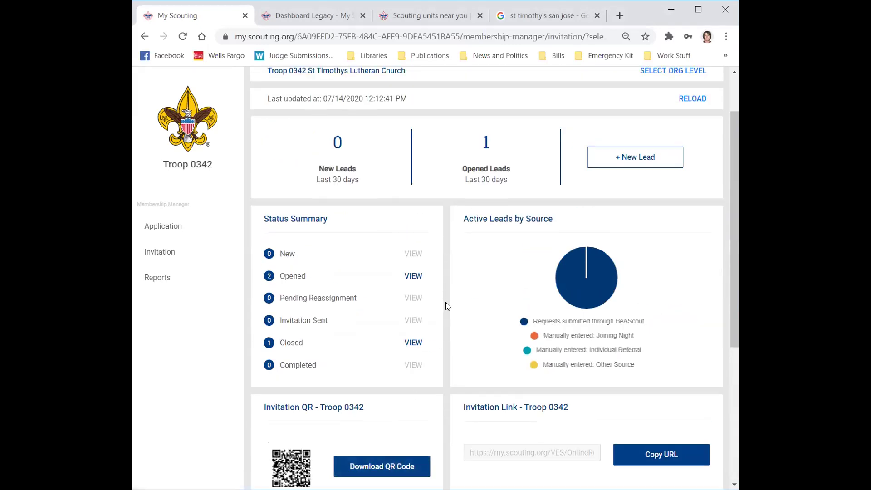
scroll(441, 288, down, 1)
scroll(499, 181, up, 3)
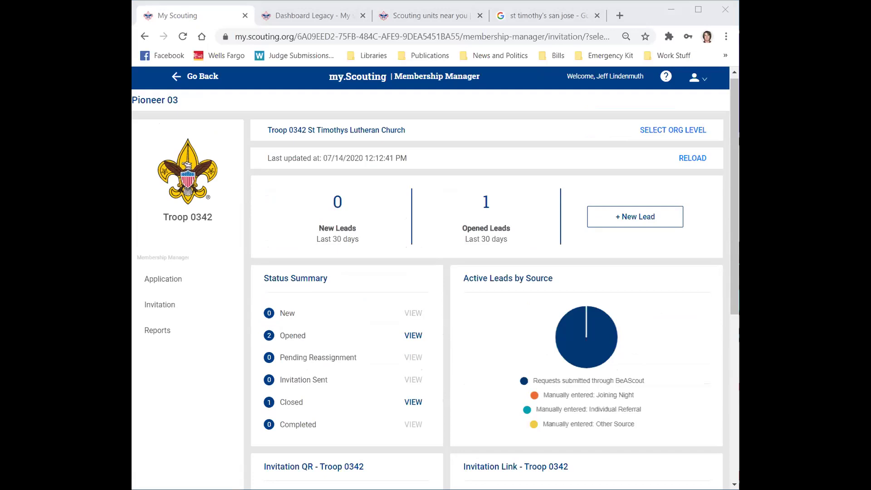
scroll(578, 328, down, 7)
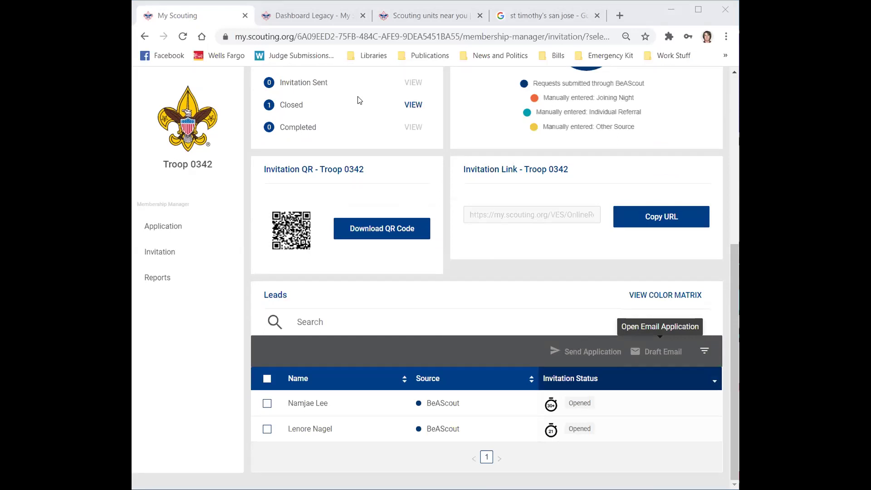
Step: Recheck Troop 0342's lead totals and status summary, and open the troop's Application page
scroll(408, 234, up, 6)
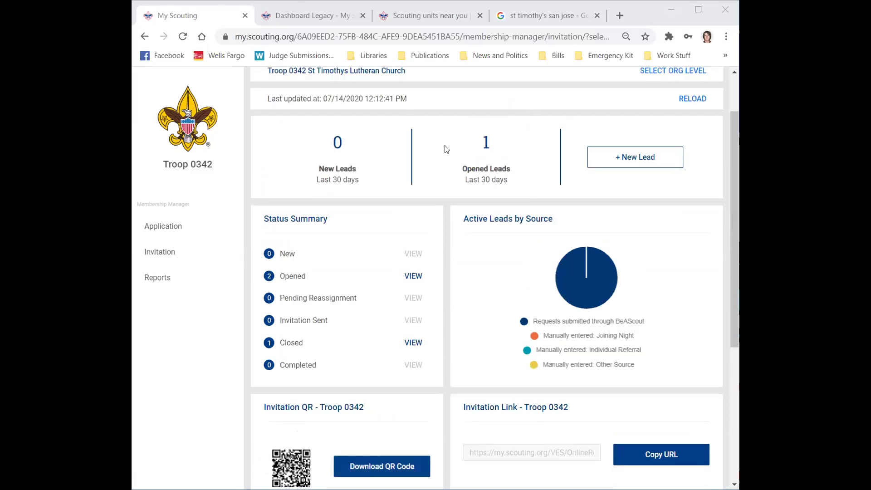
scroll(217, 196, up, 2)
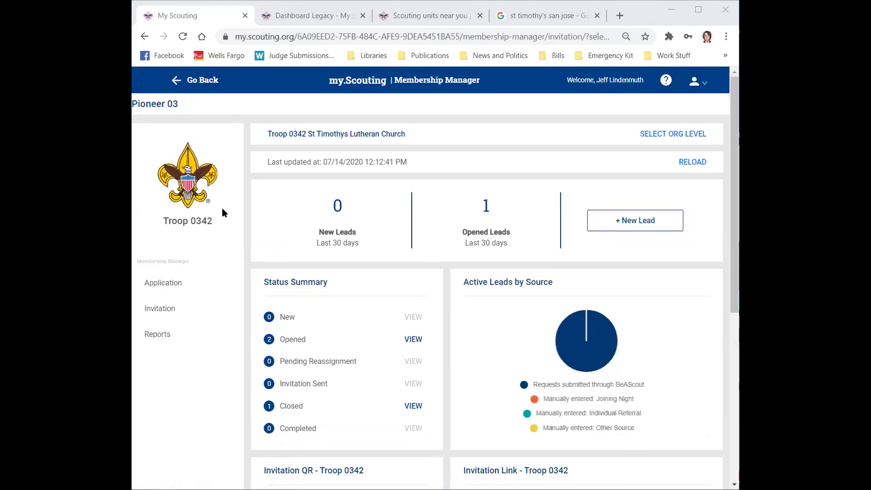
scroll(222, 212, down, 2)
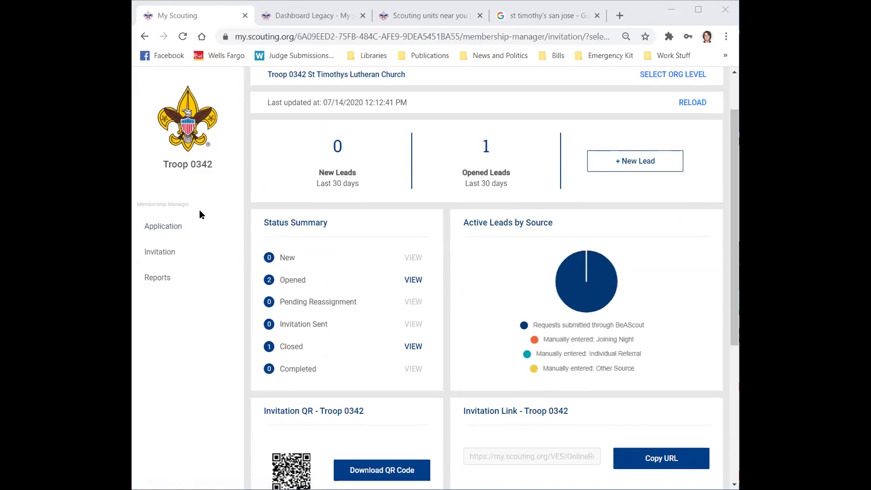
click(173, 230)
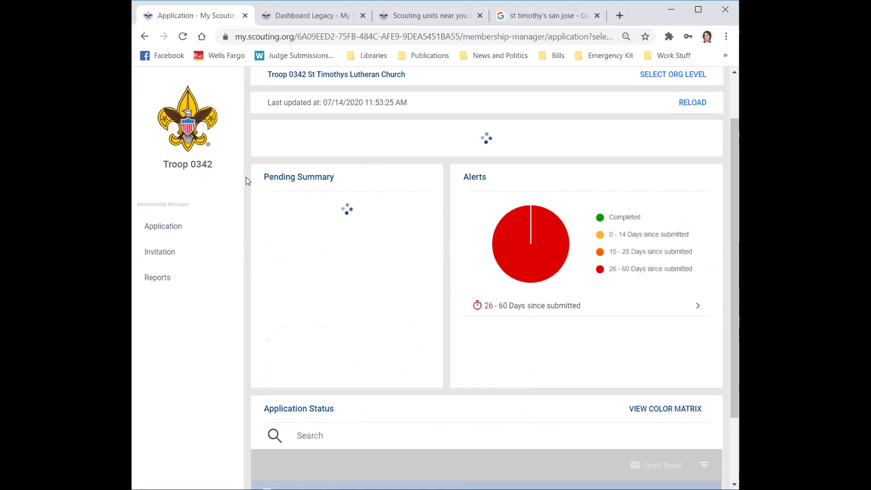
Step: Examine Troop 0342's application totals for the last 60 days, along with its pending summary and alerts
scroll(433, 220, down, 2)
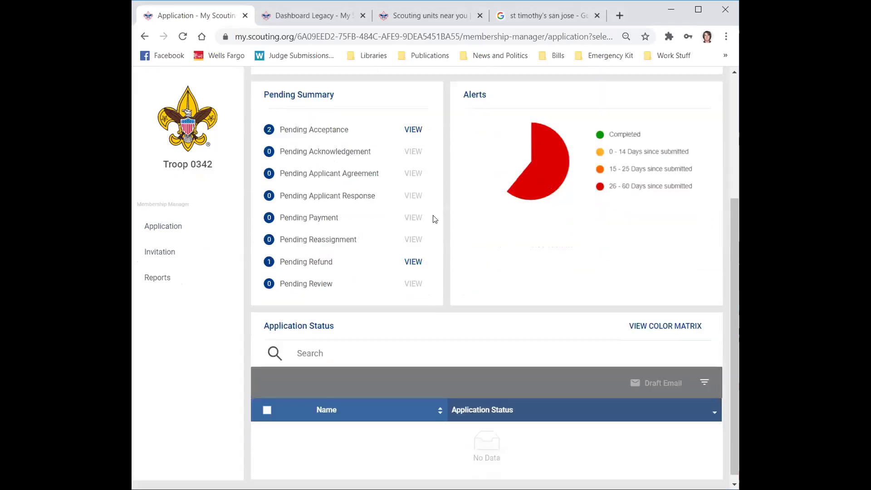
scroll(433, 220, up, 3)
scroll(488, 324, up, 2)
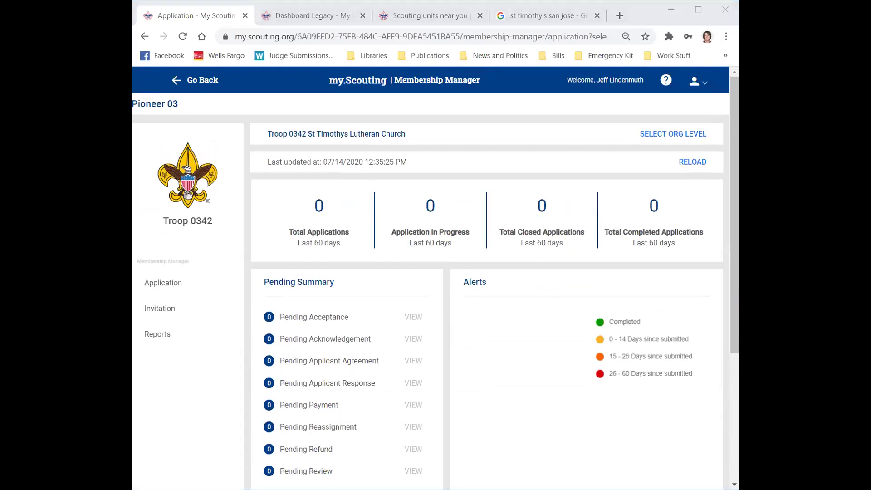
scroll(724, 304, down, 1)
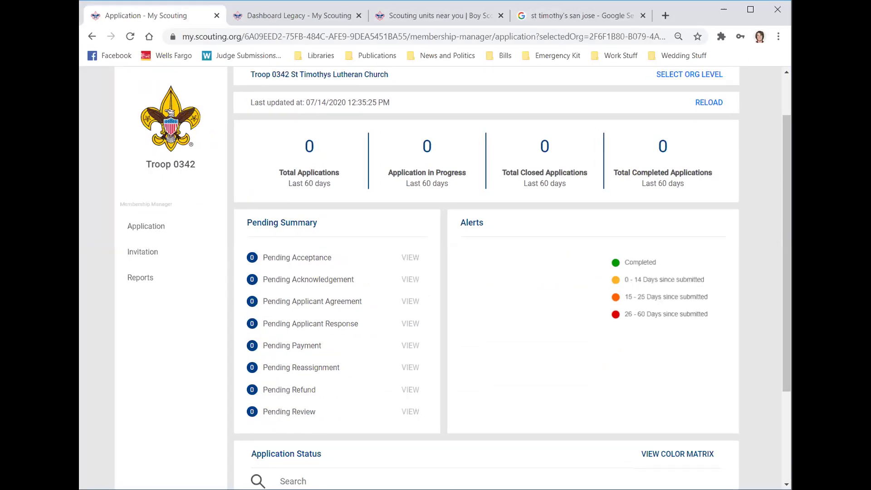
scroll(383, 214, up, 2)
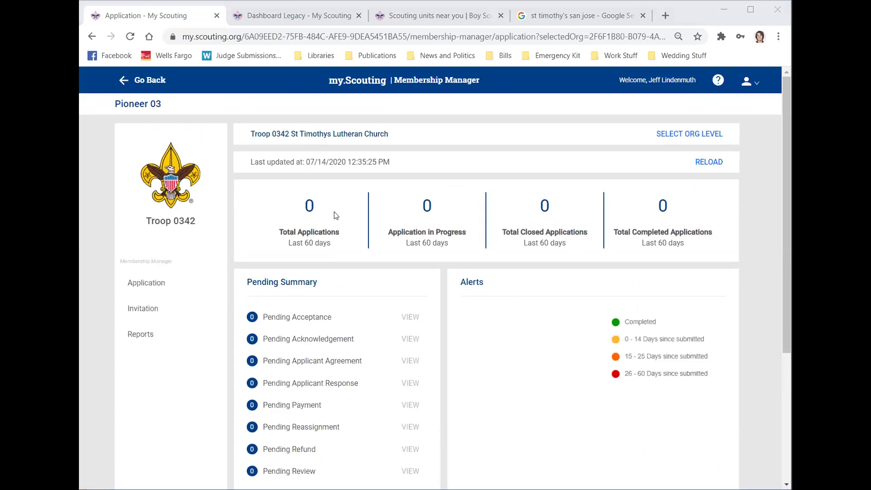
scroll(530, 211, down, 2)
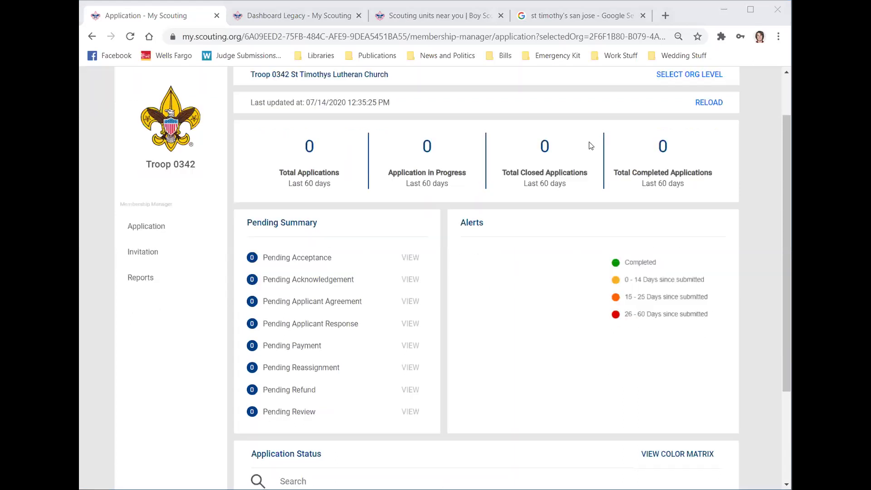
scroll(408, 197, down, 2)
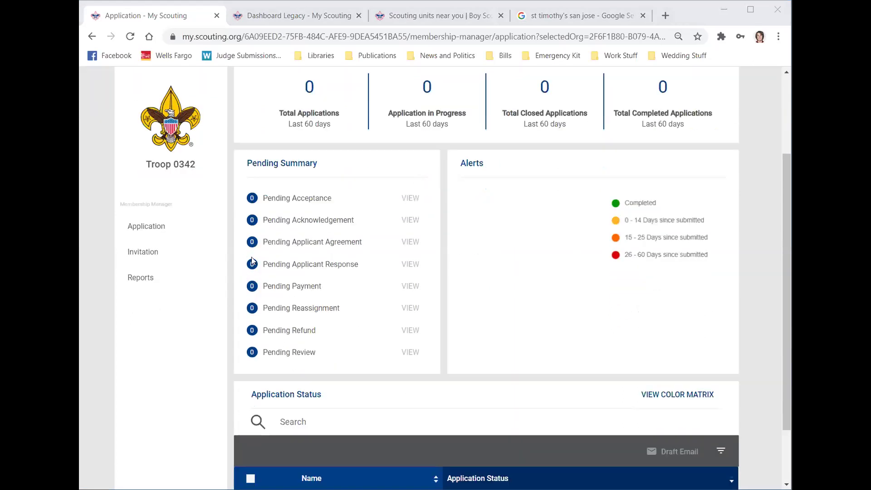
scroll(353, 221, down, 2)
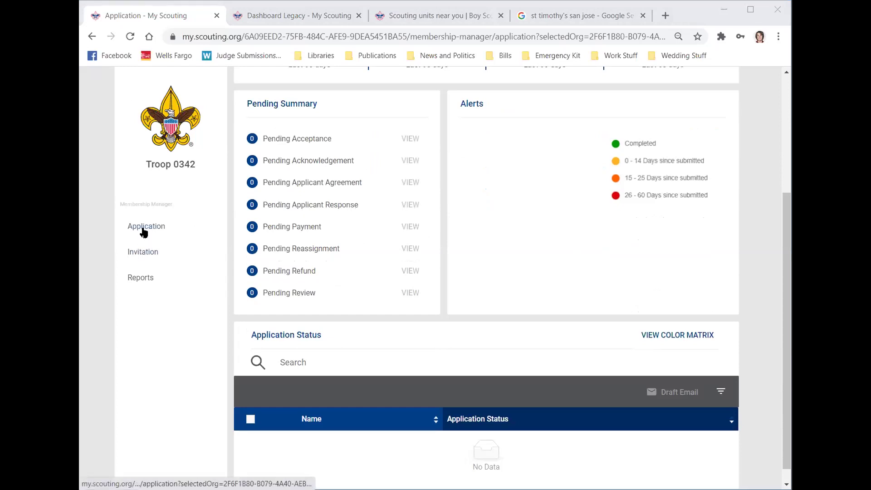
Step: Look over Troop 0342's Invitation page and available membership reports, and return to the Application page
click(143, 253)
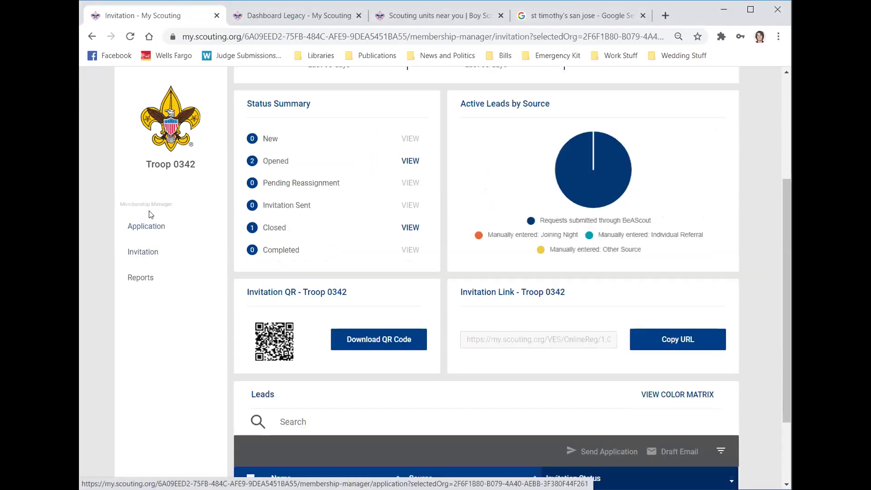
click(147, 229)
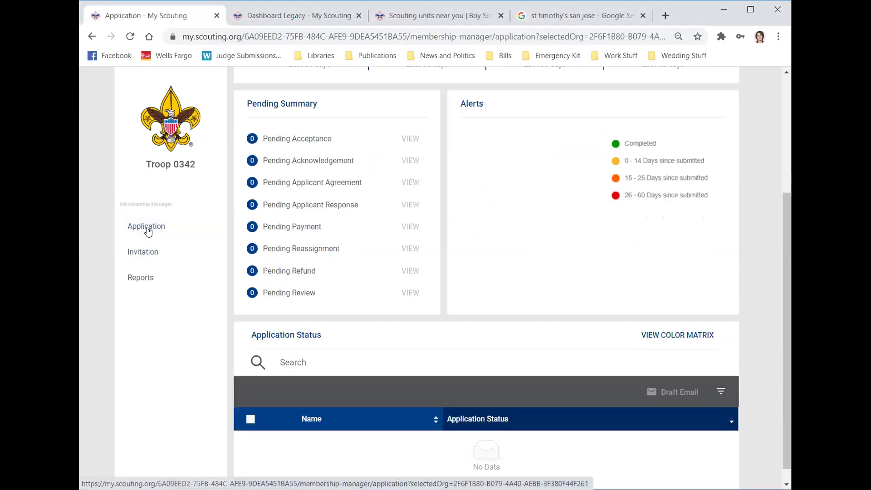
click(132, 280)
scroll(296, 297, down, 2)
scroll(295, 297, up, 2)
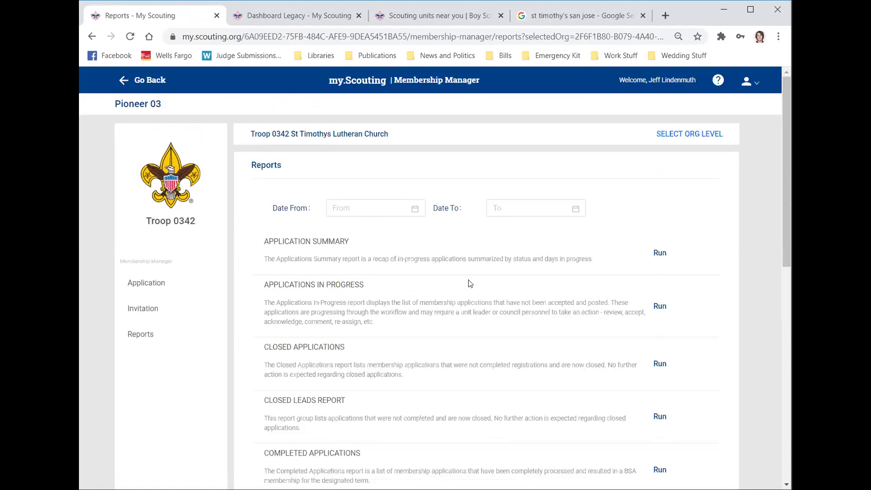
click(142, 285)
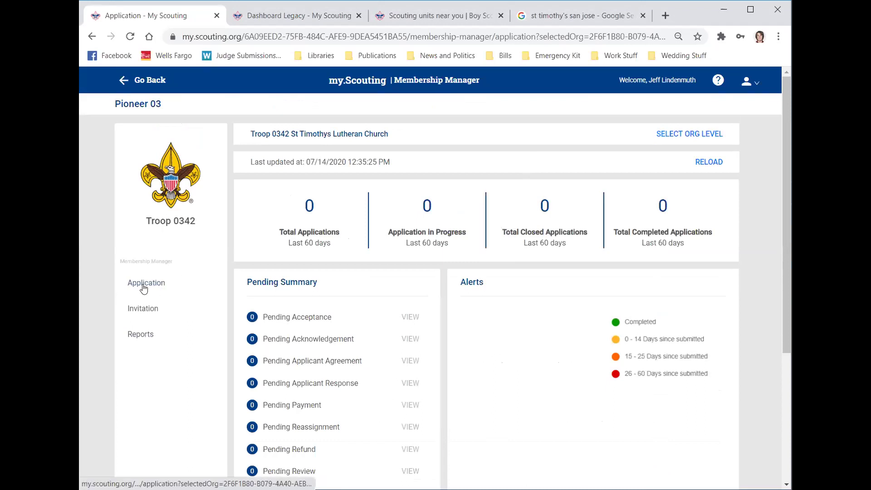
Step: Review the pending categories, the alert color legend and the Application Status list with its Draft Email option for Troop 0342
scroll(416, 263, down, 3)
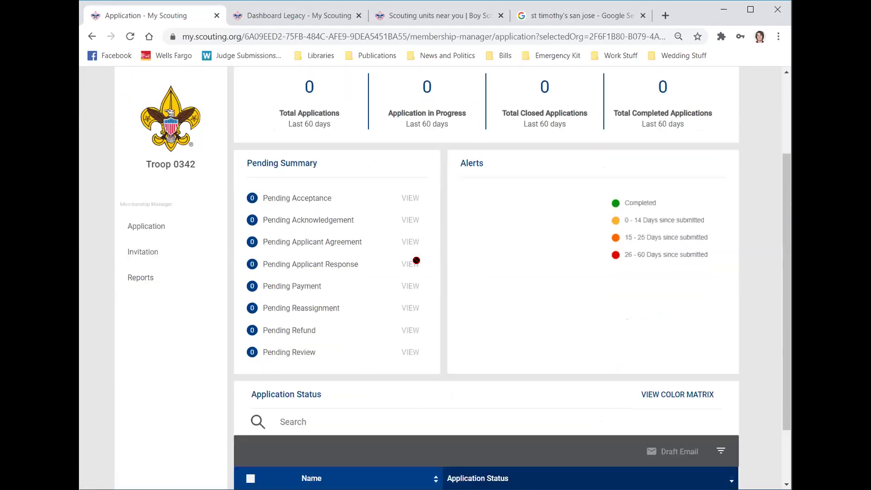
scroll(527, 262, down, 2)
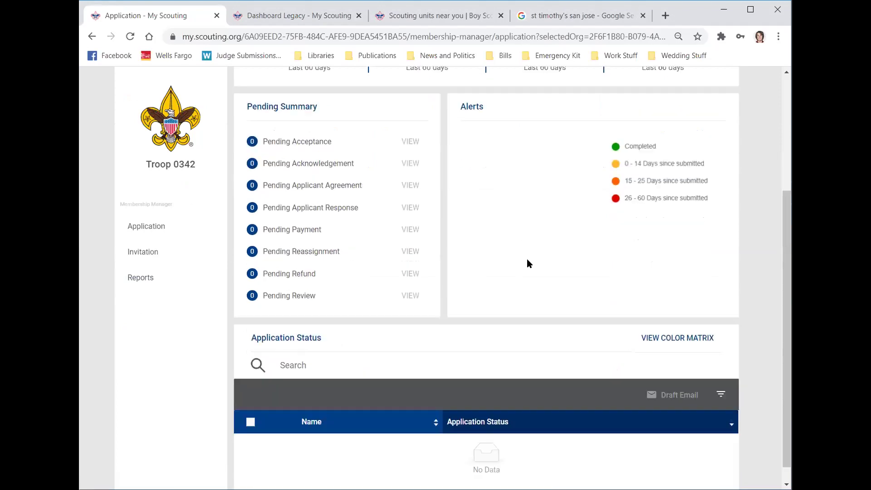
scroll(573, 243, up, 4)
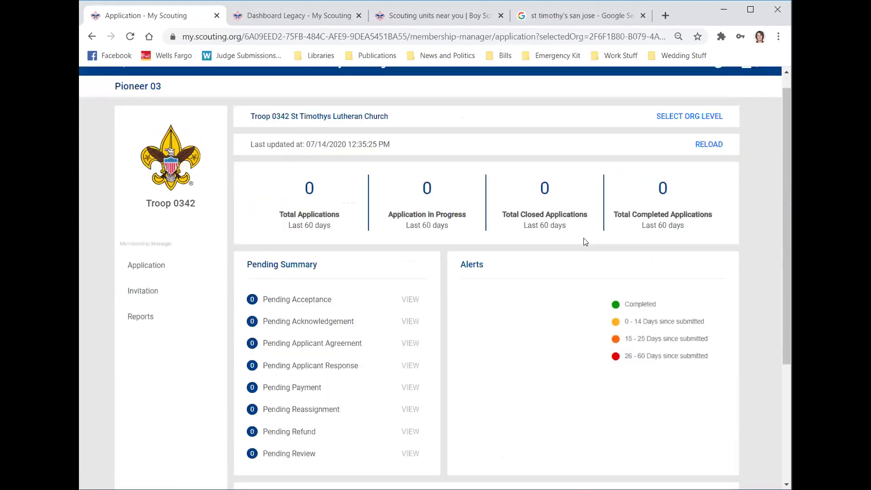
scroll(584, 241, down, 3)
scroll(585, 241, down, 2)
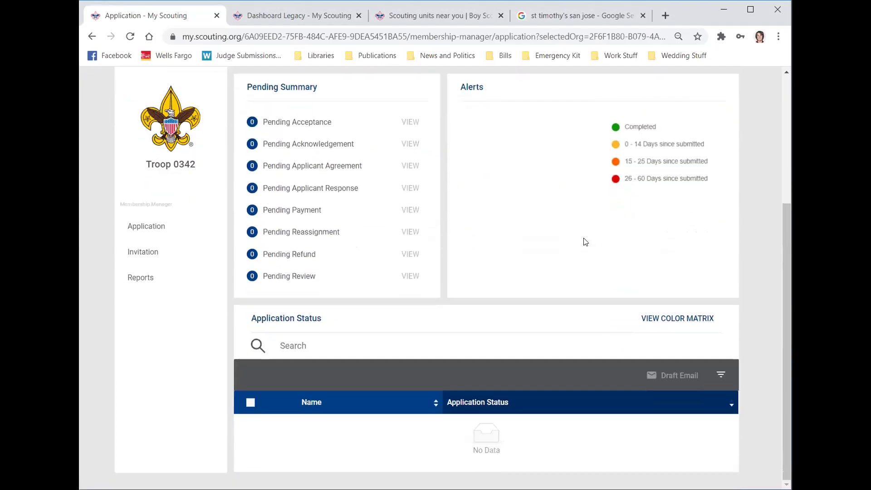
scroll(527, 192, up, 2)
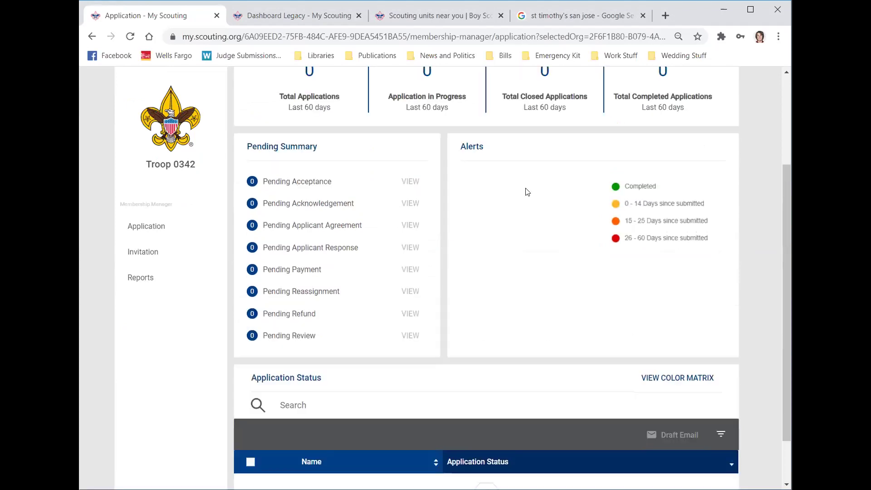
scroll(528, 227, down, 1)
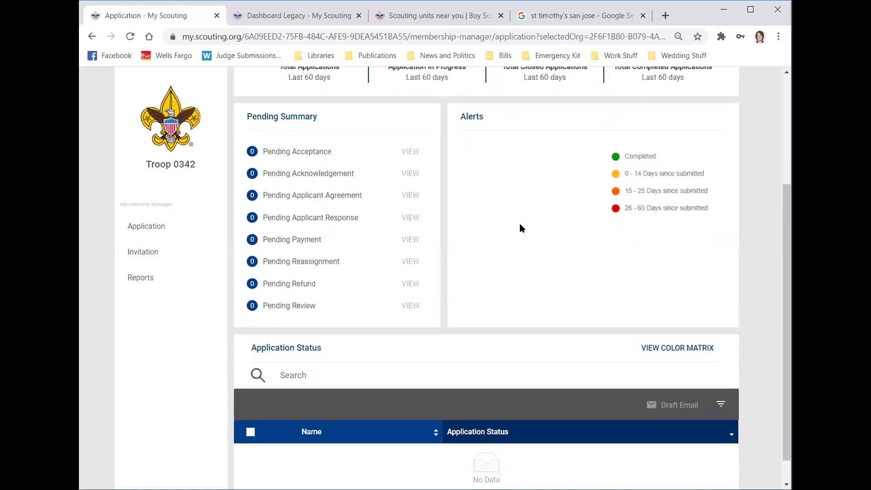
scroll(521, 228, down, 1)
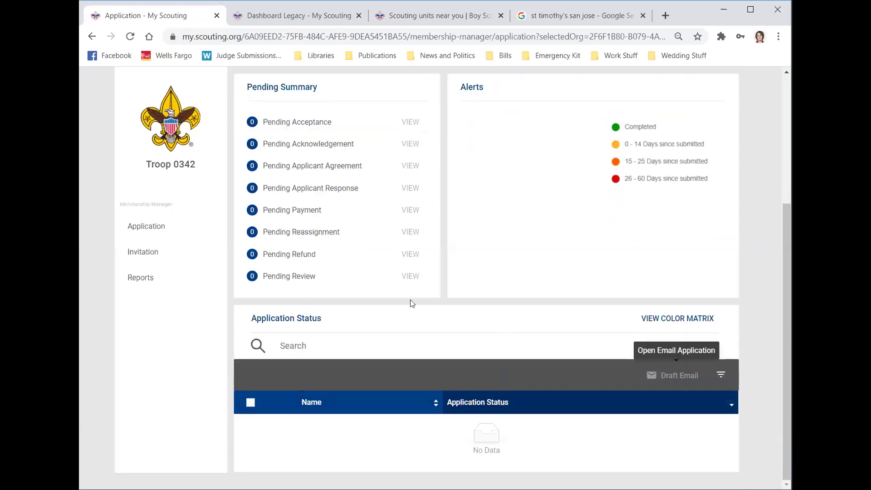
scroll(442, 203, up, 1)
scroll(442, 203, down, 1)
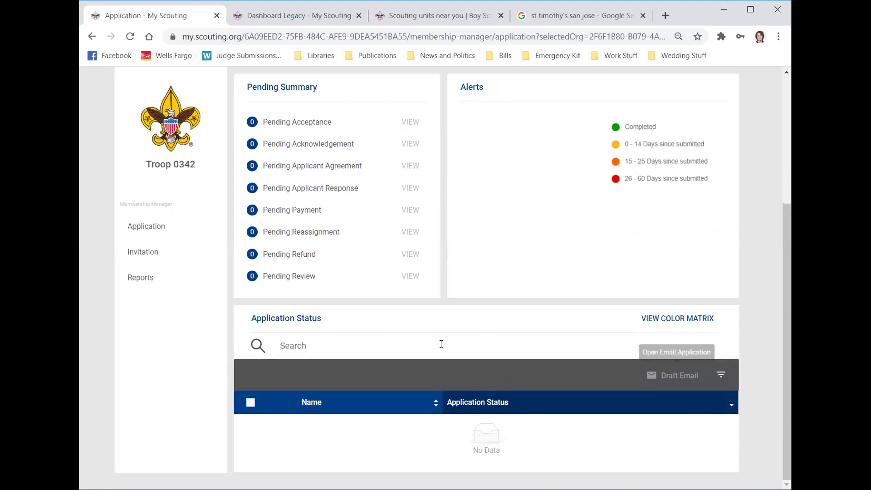
Step: Check the leads list on Troop 0342's Invitation page and go back to the Application page
click(144, 252)
scroll(531, 382, down, 3)
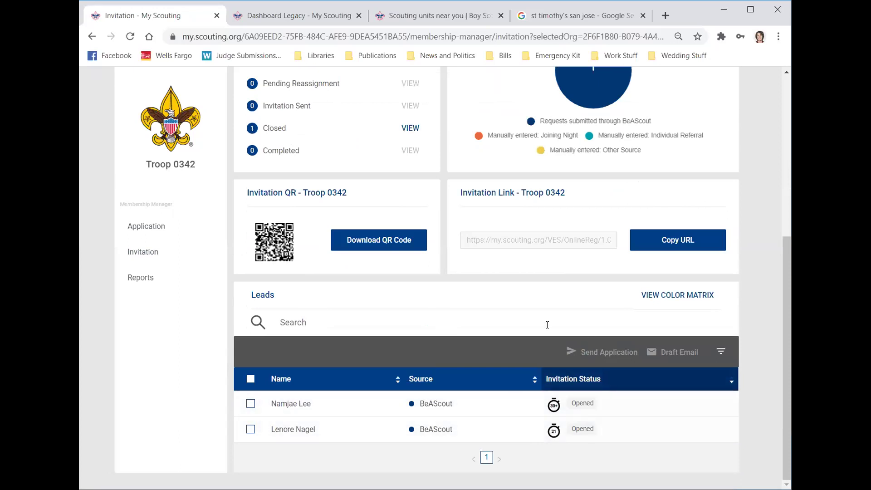
click(141, 224)
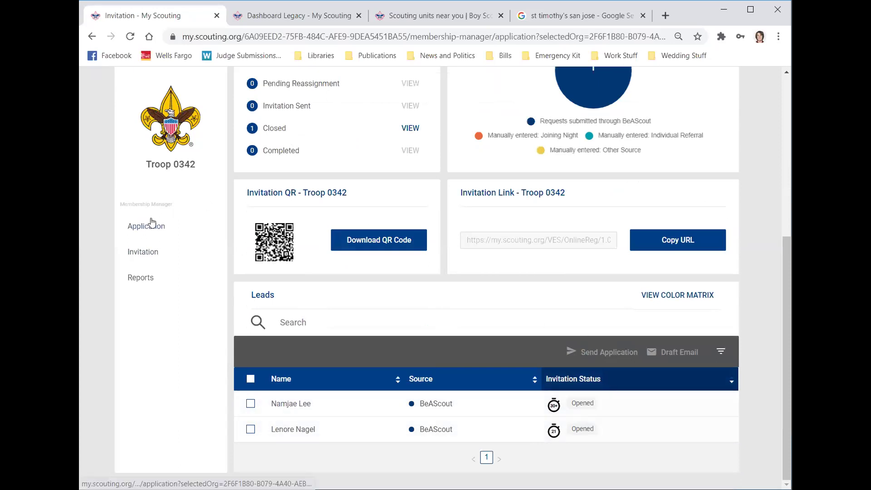
Step: Reverse the Application Status sort order and open the list's type, date and status filter options
click(476, 403)
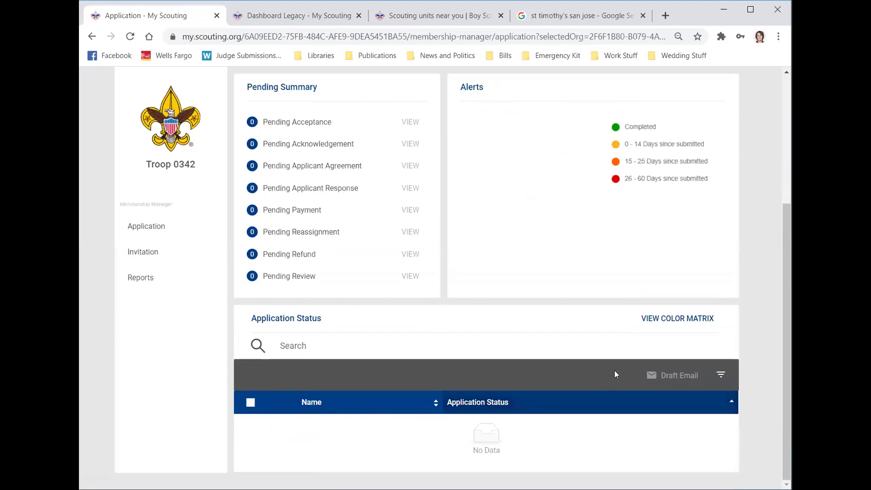
click(721, 374)
scroll(519, 424, down, 2)
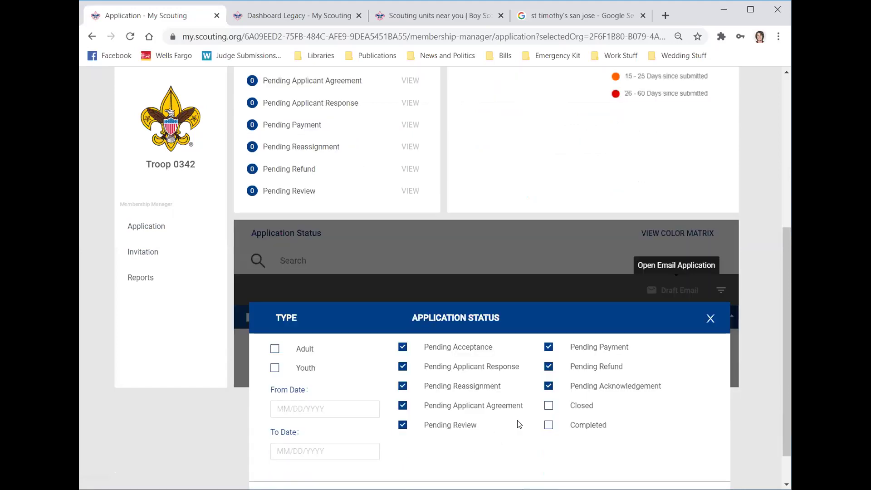
scroll(519, 424, down, 1)
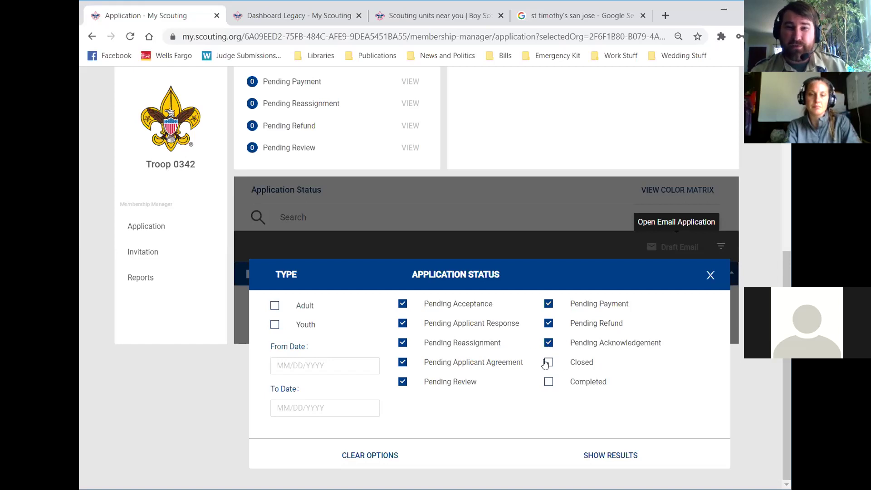
Step: Filter the application list to Completed only by deselecting every pending status, and show the results
click(548, 342)
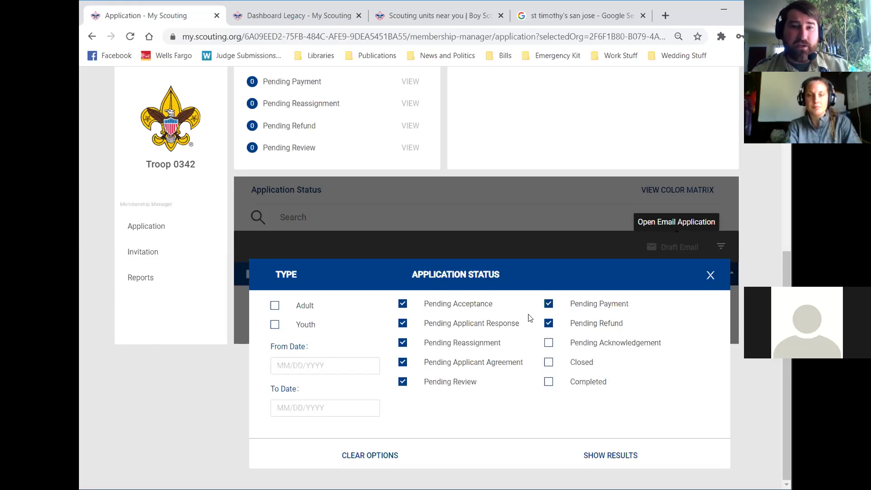
click(548, 323)
click(548, 304)
click(402, 304)
click(402, 323)
click(402, 342)
click(402, 362)
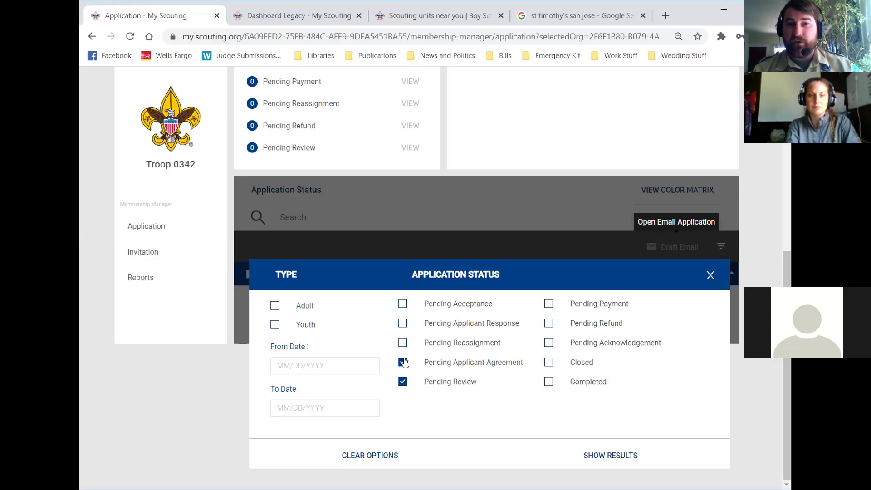
click(402, 382)
click(549, 382)
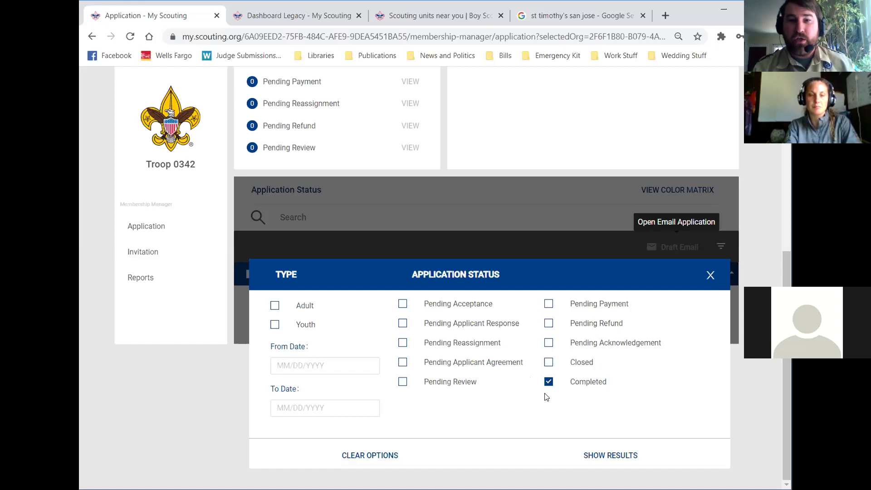
click(600, 453)
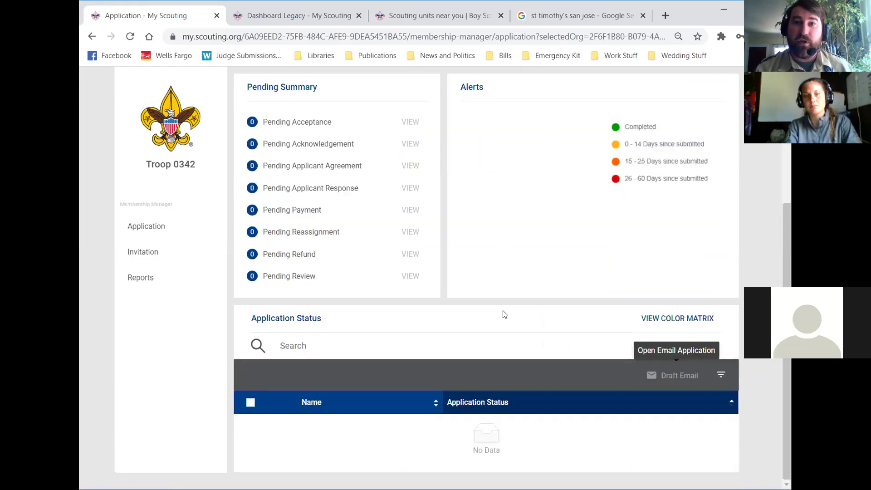
Step: Switch the organization level from Troop 0342 to Pack 0043 in Pioneer 03 and open its Application page
click(154, 225)
scroll(343, 217, down, 4)
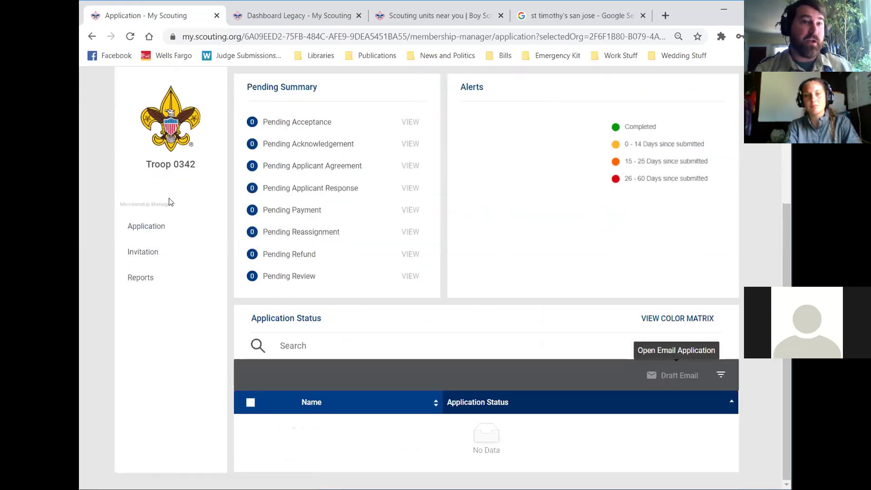
scroll(194, 135, up, 4)
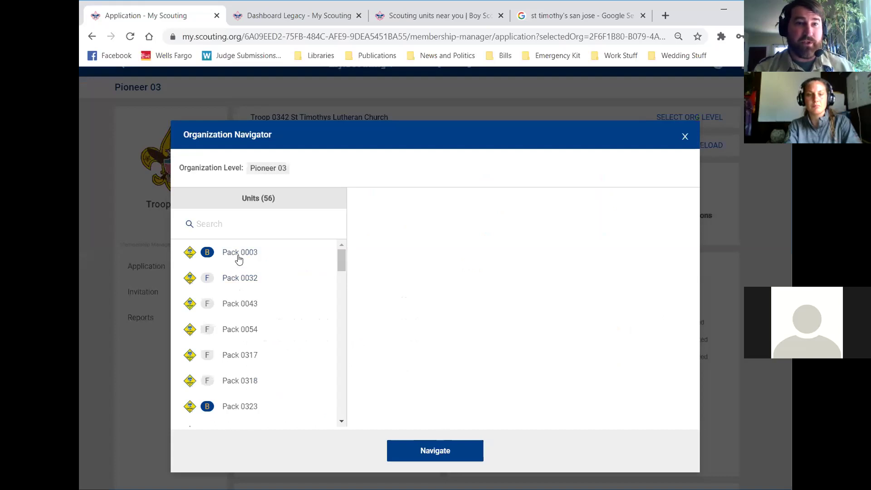
click(240, 311)
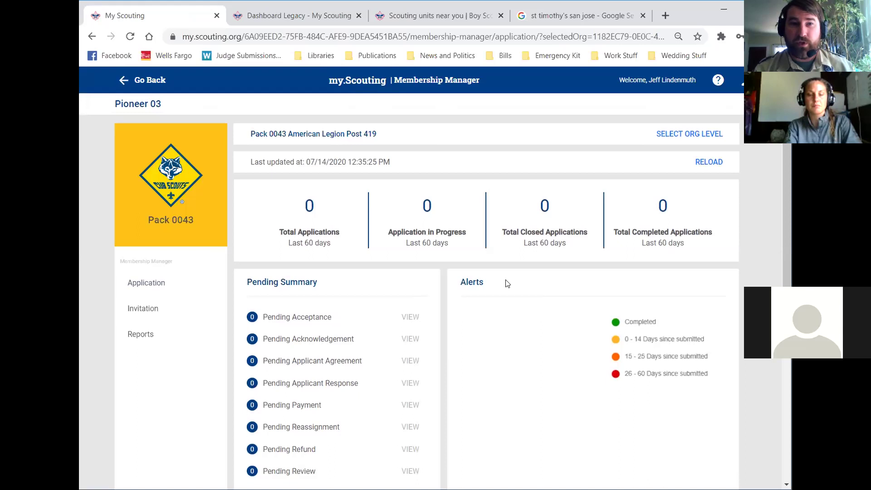
Step: Reapply the Completed-only status filter to Pack 0043's application list and show the results
scroll(491, 272, down, 3)
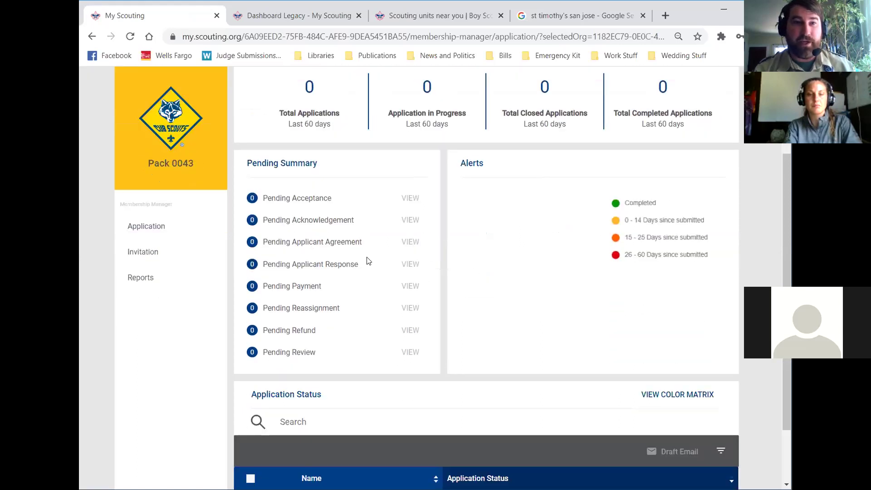
scroll(368, 261, down, 2)
scroll(516, 255, down, 1)
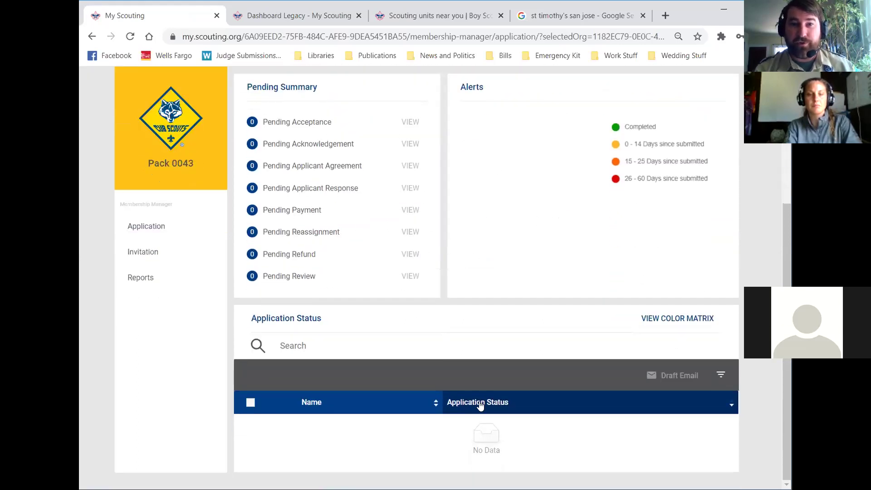
click(721, 376)
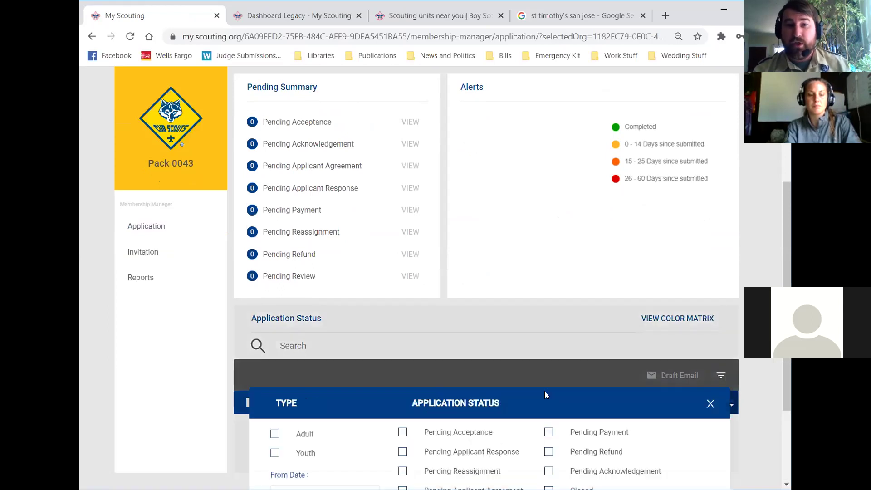
scroll(567, 288, down, 2)
scroll(589, 284, down, 2)
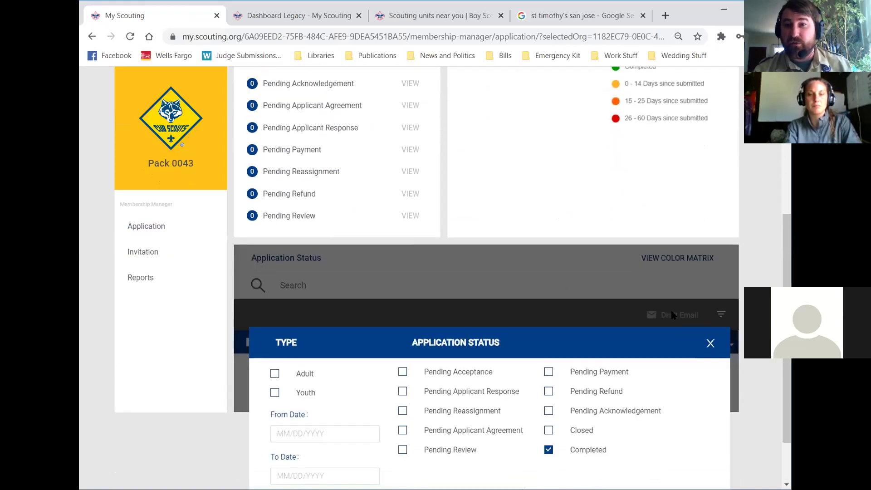
click(609, 458)
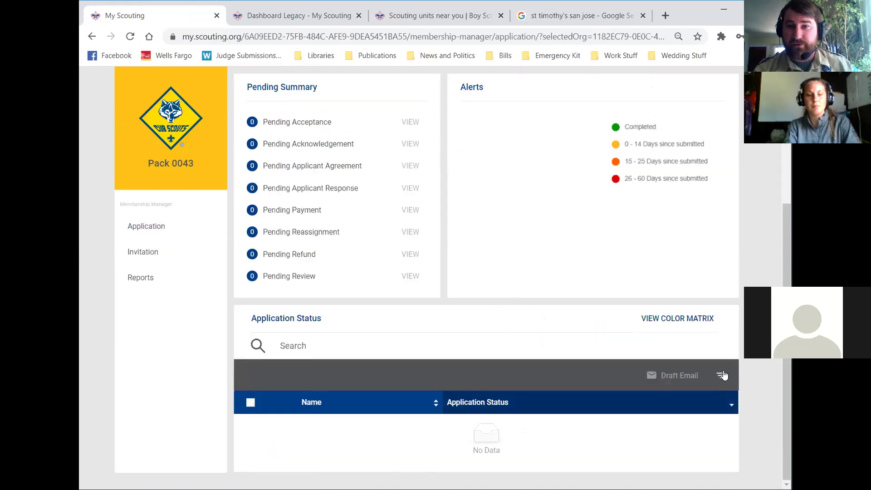
Step: Add the Closed status to the application filter alongside Completed and show the results
click(721, 374)
scroll(606, 439, down, 3)
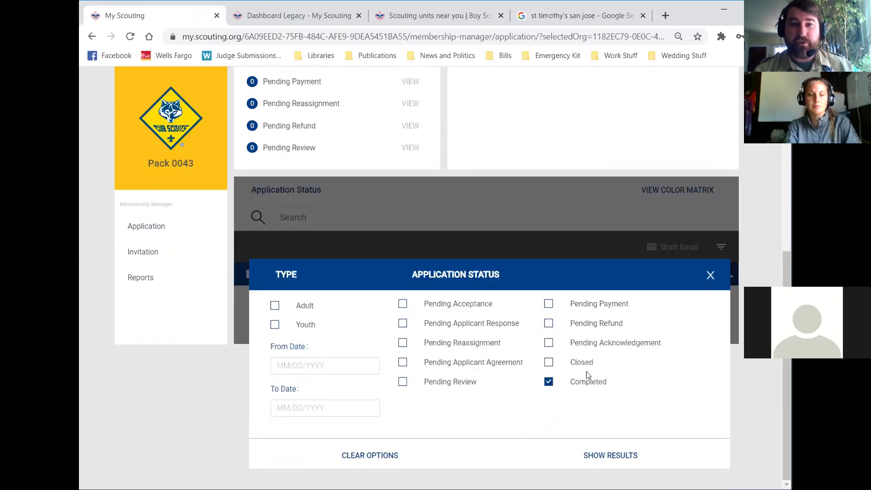
click(582, 362)
click(612, 457)
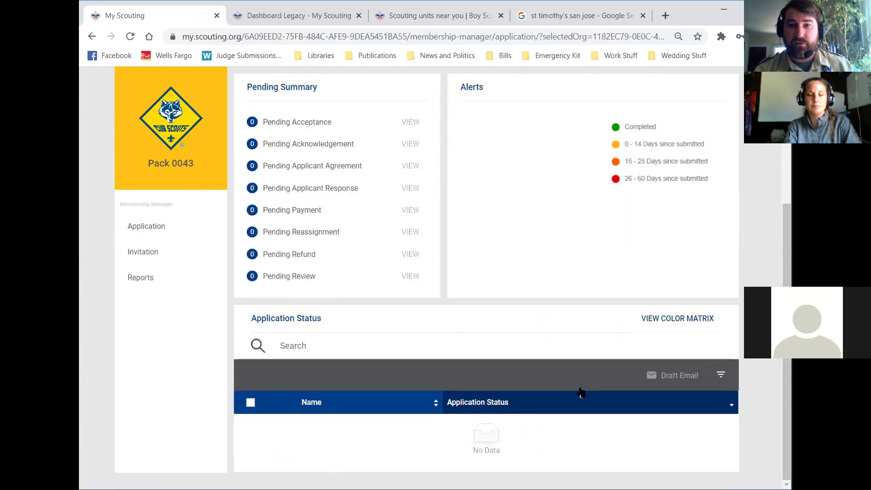
Step: Examine Pack 0043's 60-day application totals, Pending Summary, Alerts and Application Status list
scroll(577, 336, up, 4)
scroll(354, 224, down, 2)
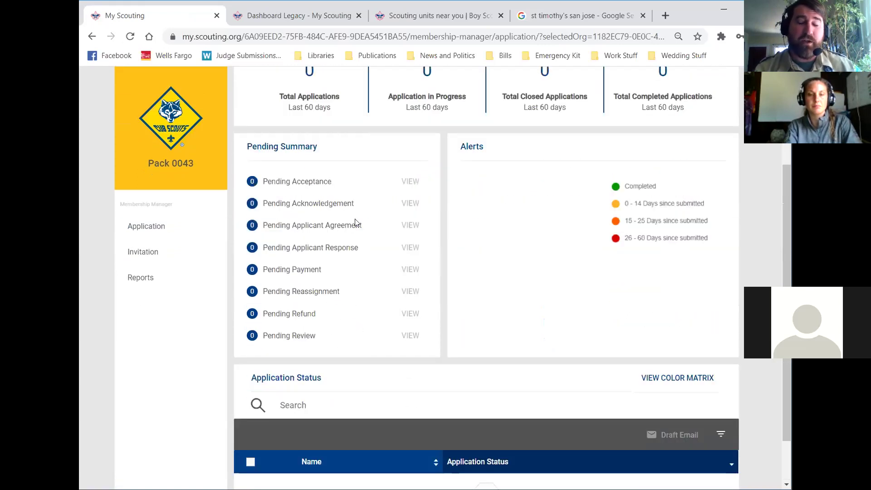
scroll(356, 222, up, 2)
scroll(356, 220, down, 4)
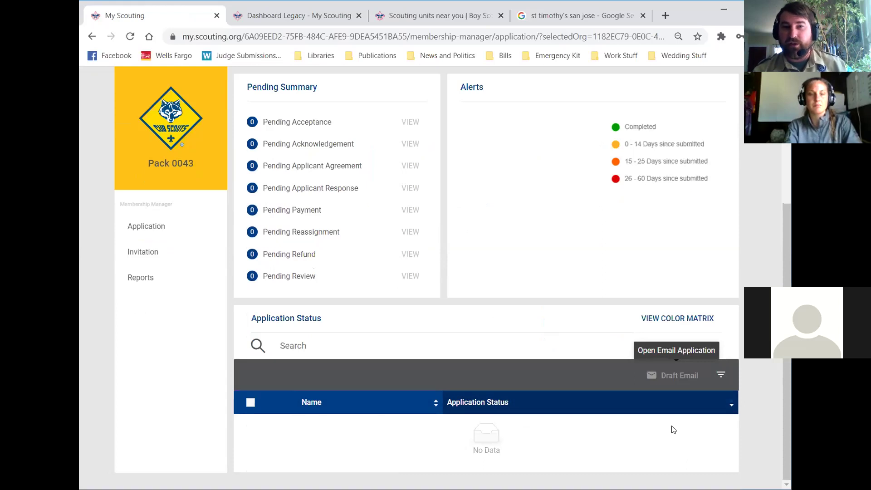
scroll(450, 343, up, 4)
scroll(450, 343, up, 1)
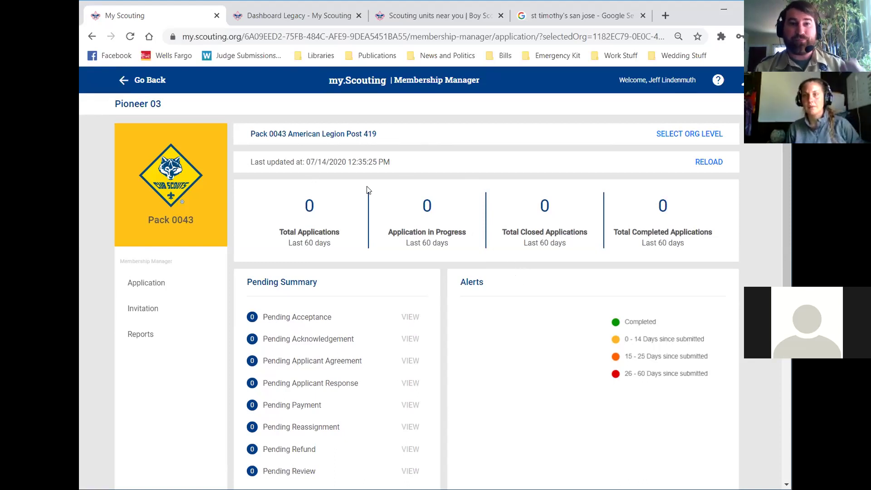
scroll(435, 276, down, 3)
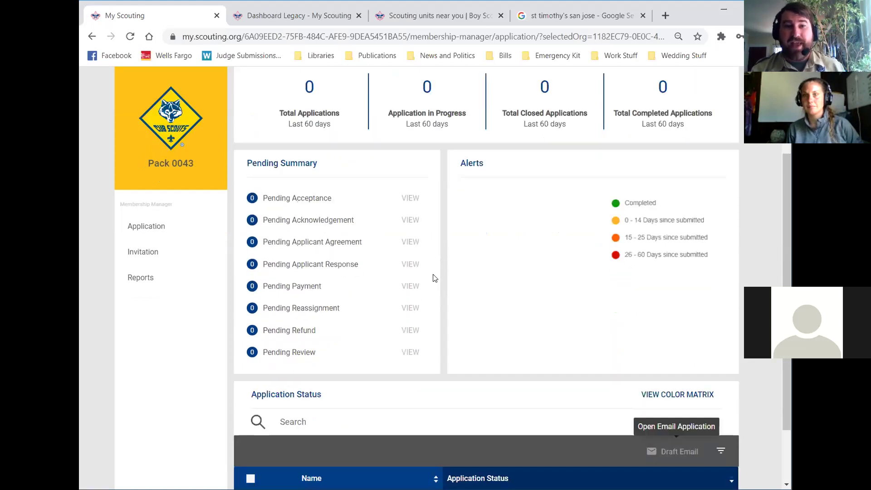
scroll(433, 278, down, 2)
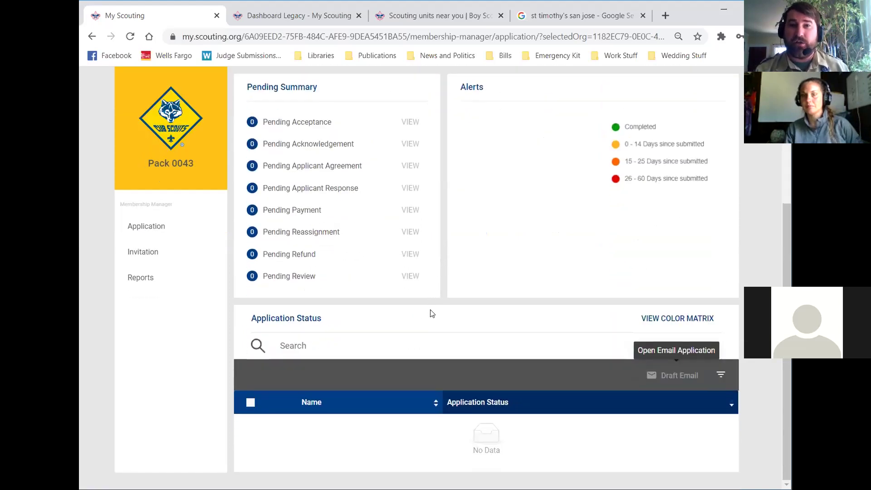
scroll(431, 313, up, 5)
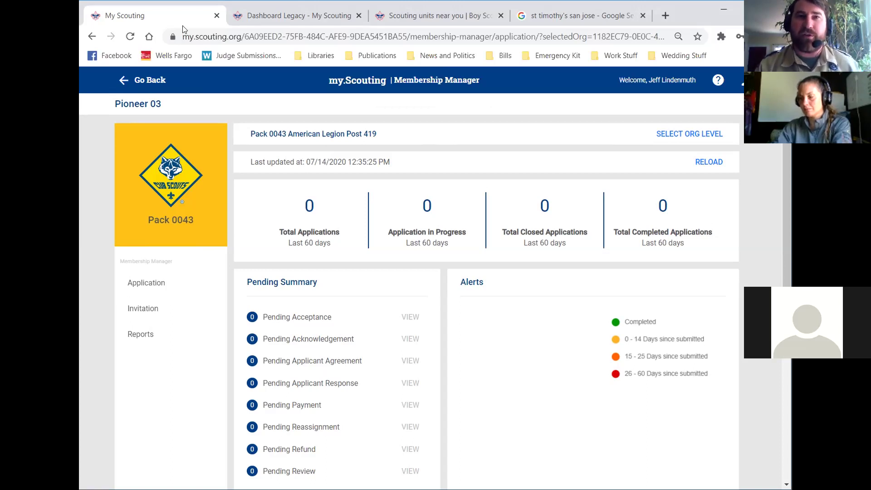
Step: Log back in to the timed-out session on the Dashboard Legacy page and return to Pack 0043's Application page
click(259, 15)
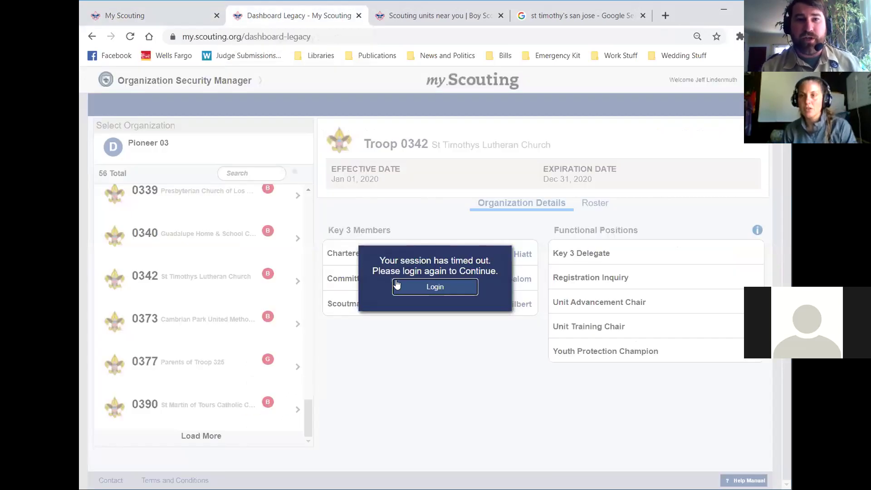
click(418, 287)
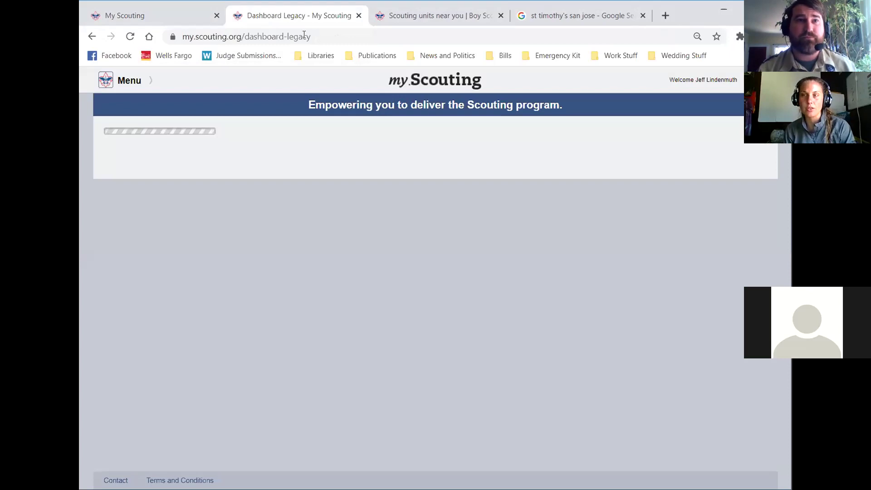
click(169, 15)
scroll(401, 265, down, 4)
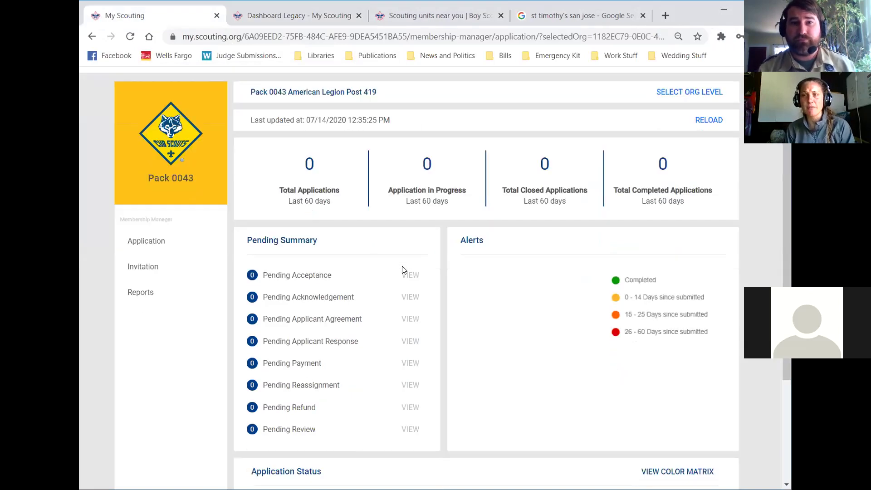
scroll(399, 263, up, 4)
scroll(359, 213, down, 2)
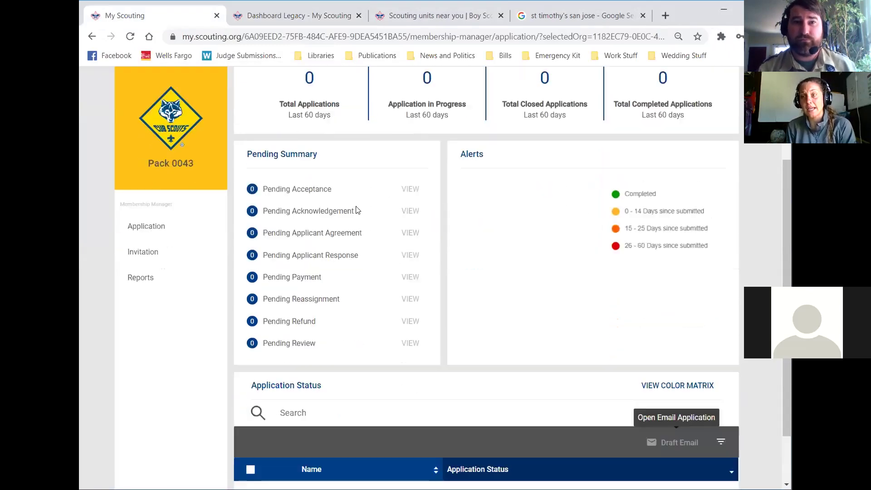
scroll(370, 163, up, 1)
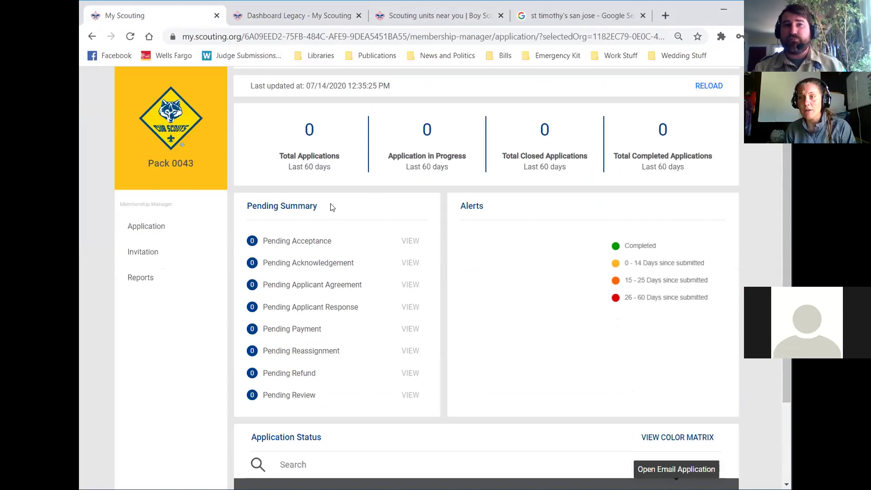
scroll(519, 222, down, 1)
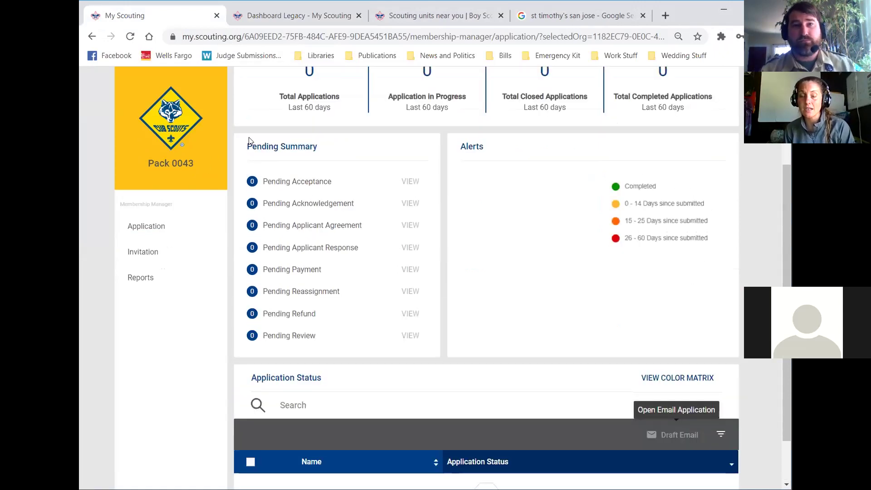
scroll(268, 141, up, 1)
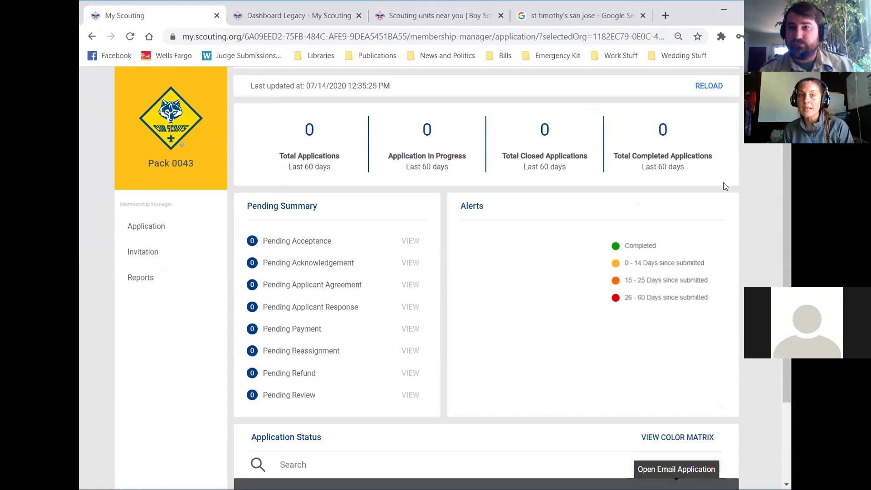
click(292, 20)
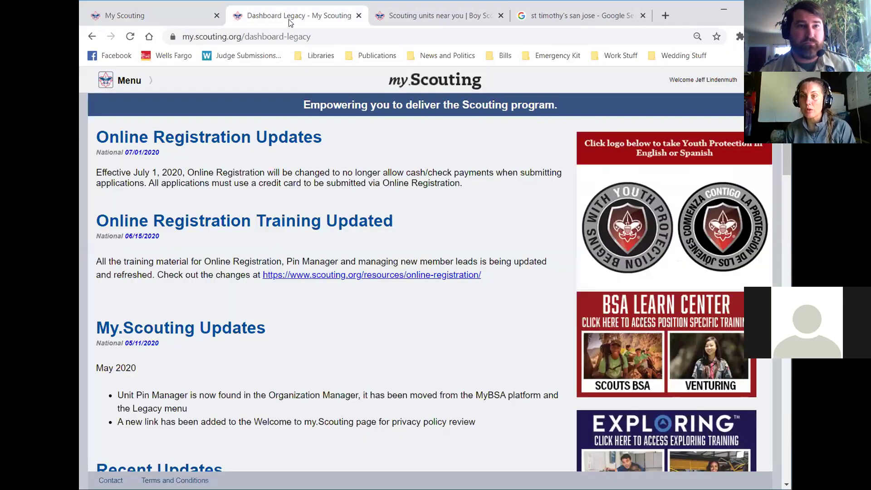
click(144, 79)
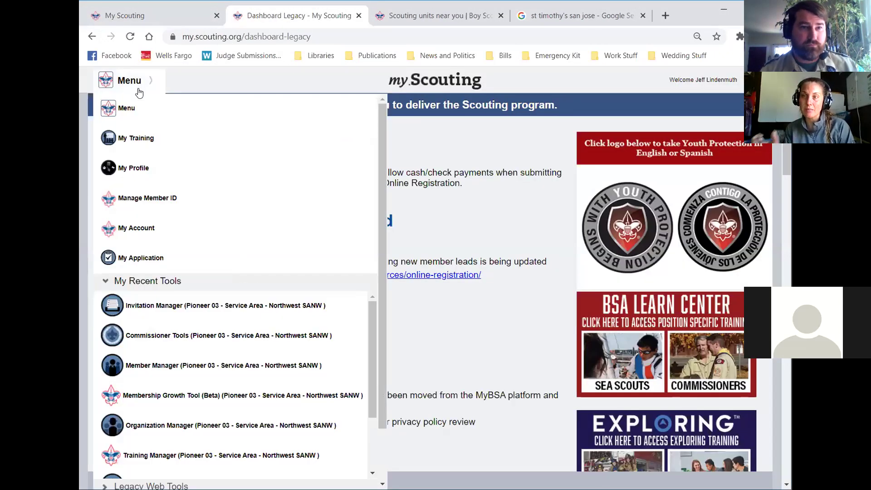
click(168, 20)
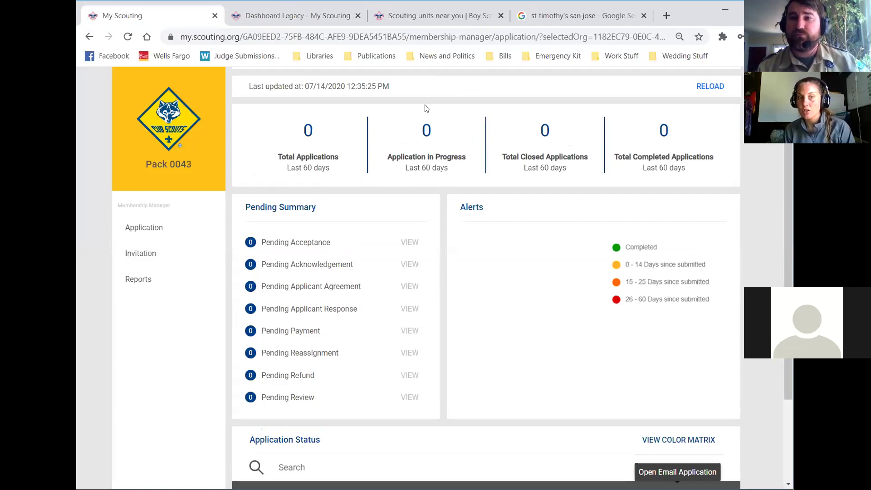
scroll(399, 167, up, 2)
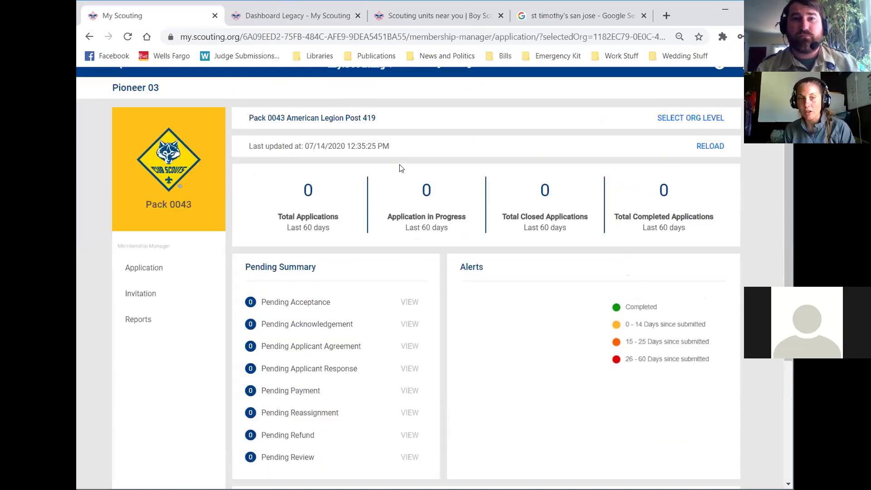
scroll(431, 211, up, 1)
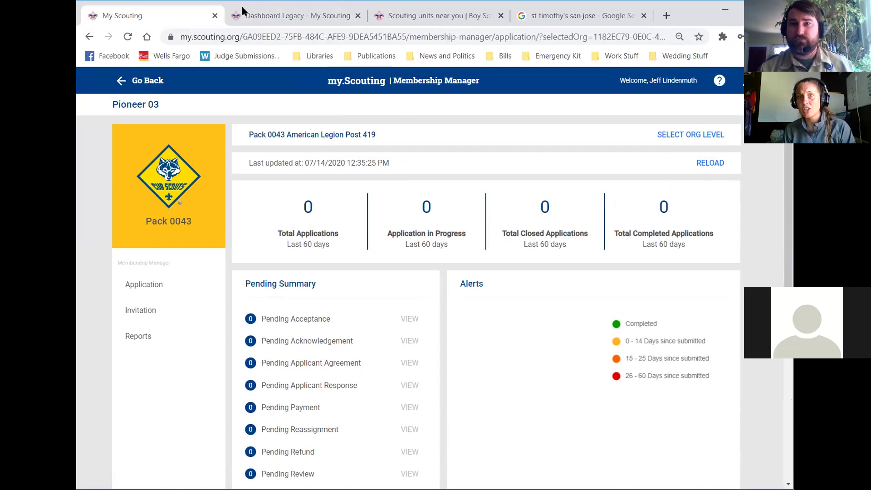
click(282, 15)
click(180, 15)
Step: Open Organization Security Manager from the Pioneer 03 service area tools on the Dashboard Legacy page
click(295, 16)
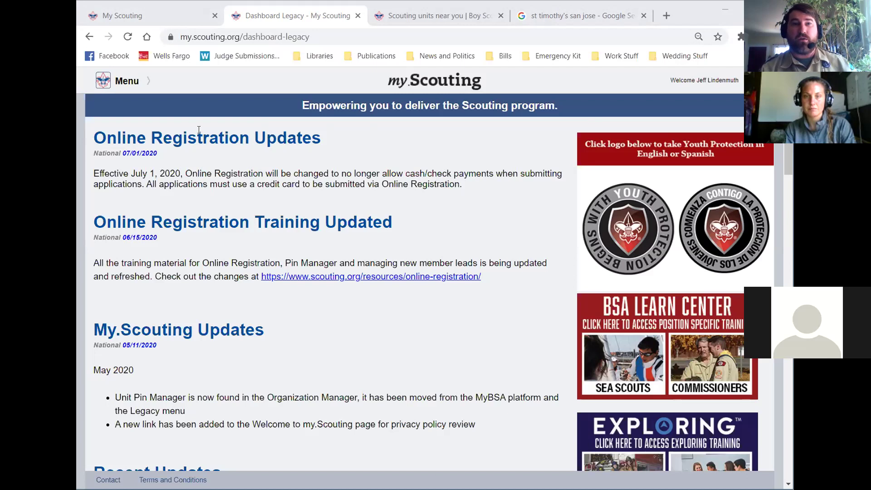
click(131, 83)
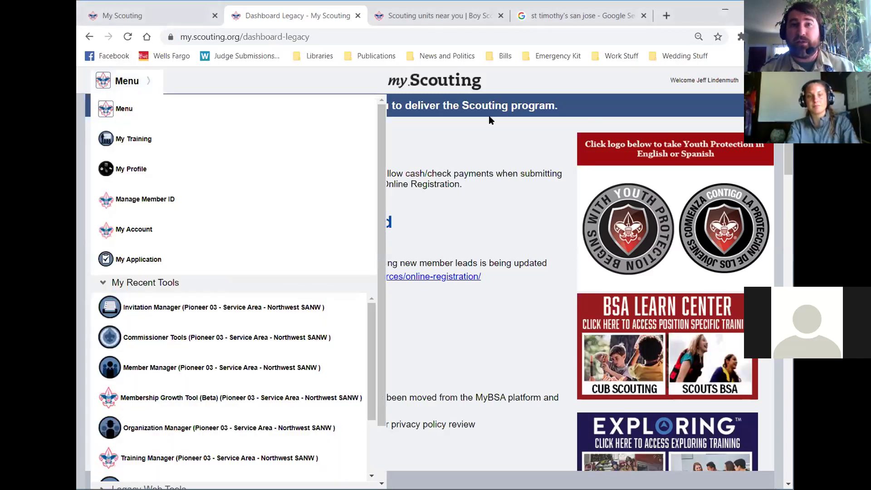
click(125, 79)
click(120, 77)
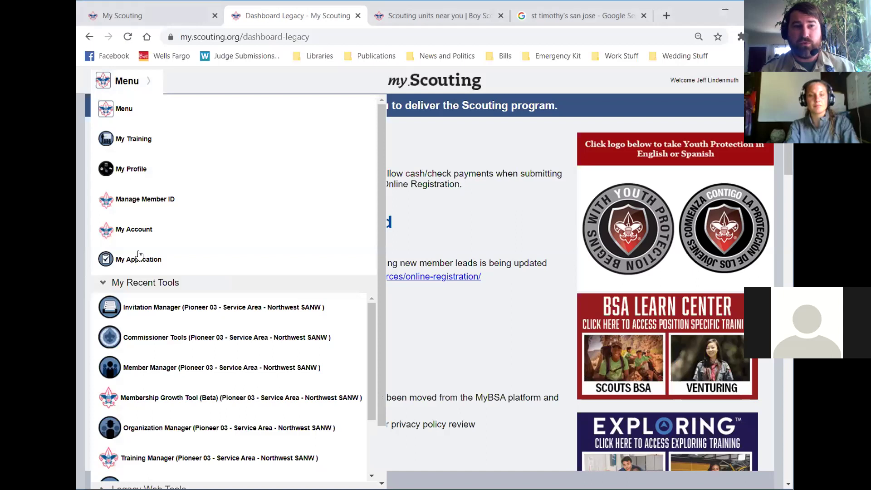
scroll(140, 251, down, 3)
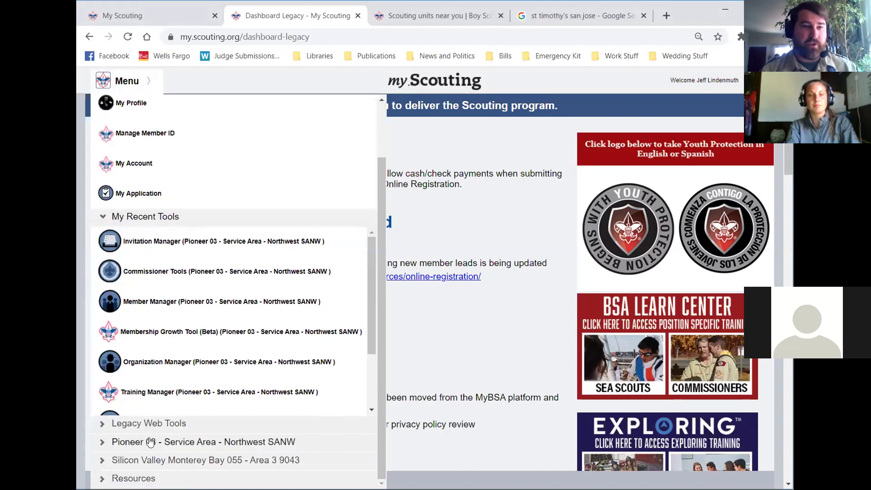
click(147, 442)
scroll(163, 296, down, 3)
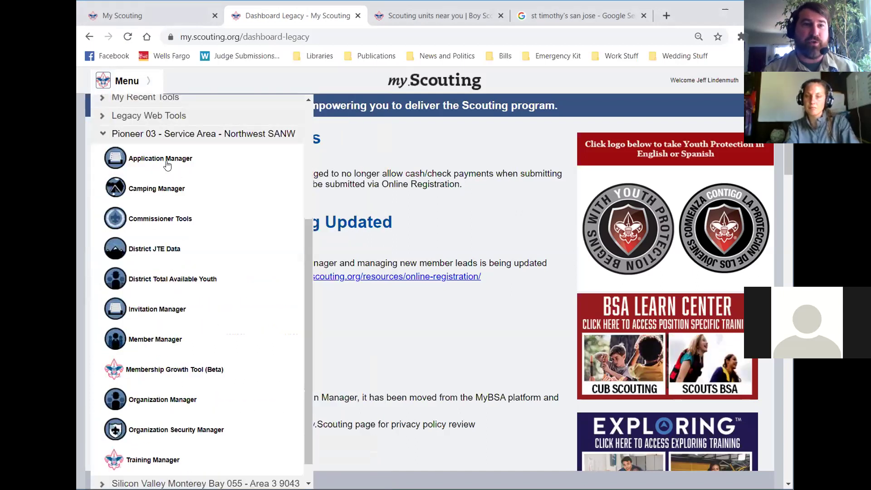
scroll(172, 211, down, 1)
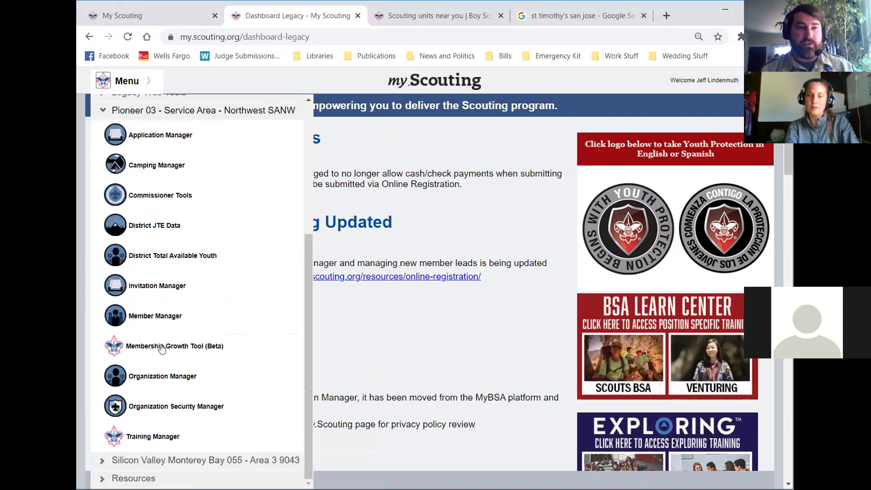
click(167, 408)
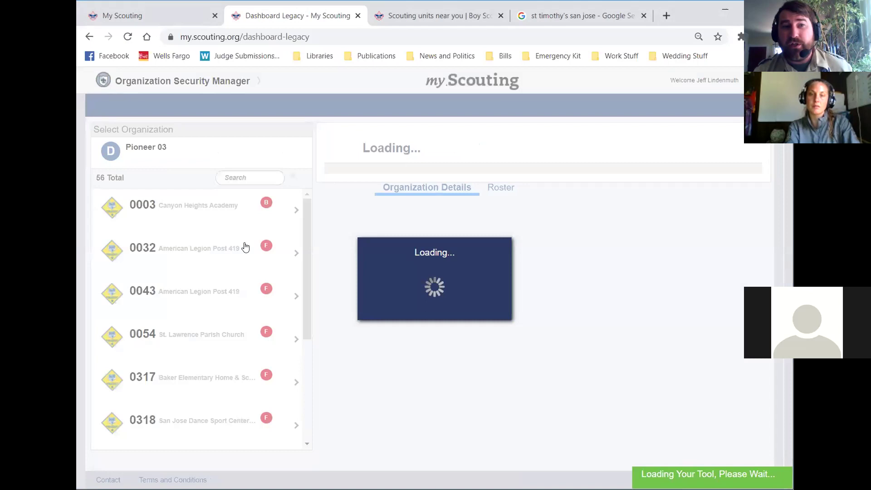
Step: Display the organization details of Pack 0043, American Legion Post 419, from the Pioneer 03 unit list
scroll(164, 303, down, 2)
scroll(165, 342, down, 1)
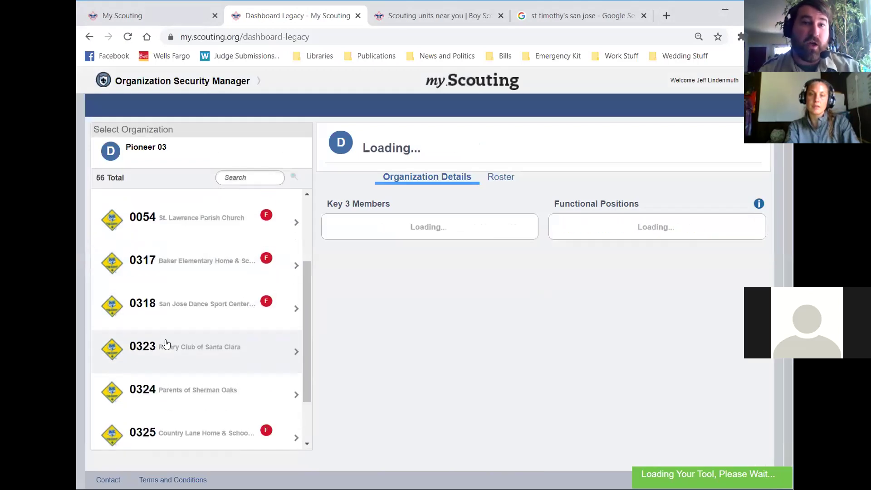
scroll(147, 291, up, 3)
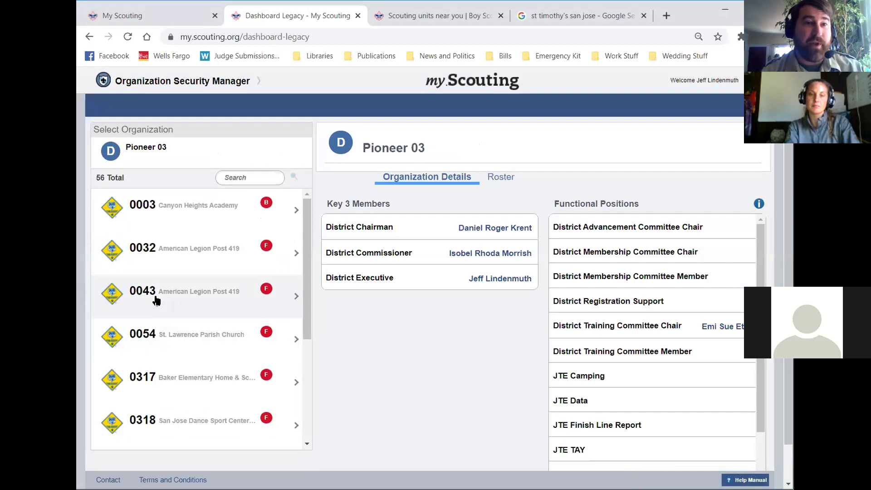
click(156, 300)
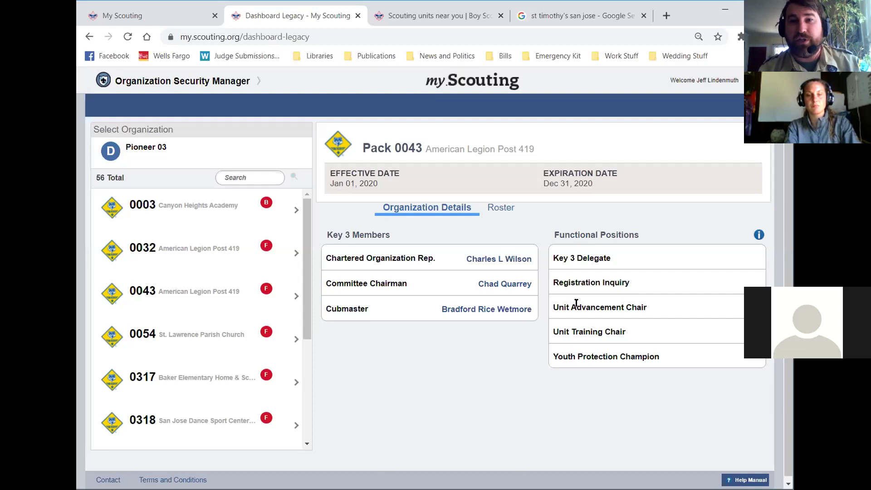
Step: Look through Pack 0043's roster of members and positions, and open a member's entry
click(508, 209)
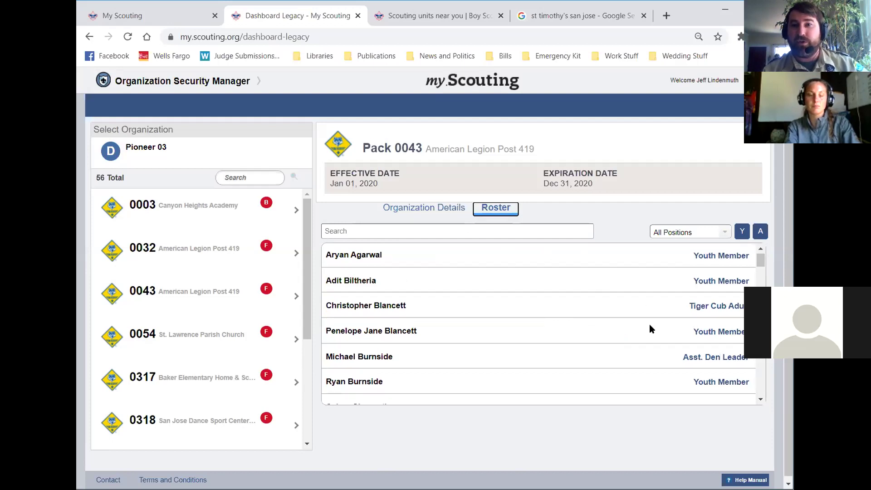
scroll(649, 324, down, 1)
mouse_move(759, 269)
mouse_down()
mouse_move(759, 259)
mouse_move(754, 278)
mouse_up()
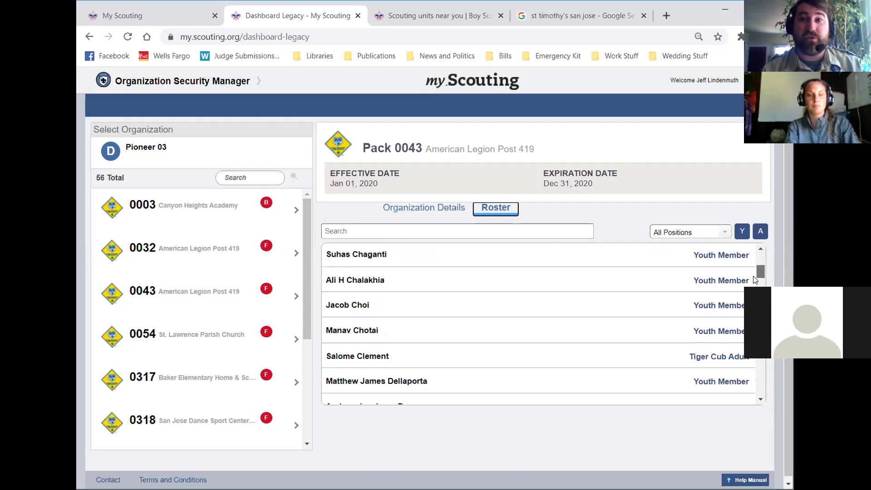
scroll(748, 288, down, 2)
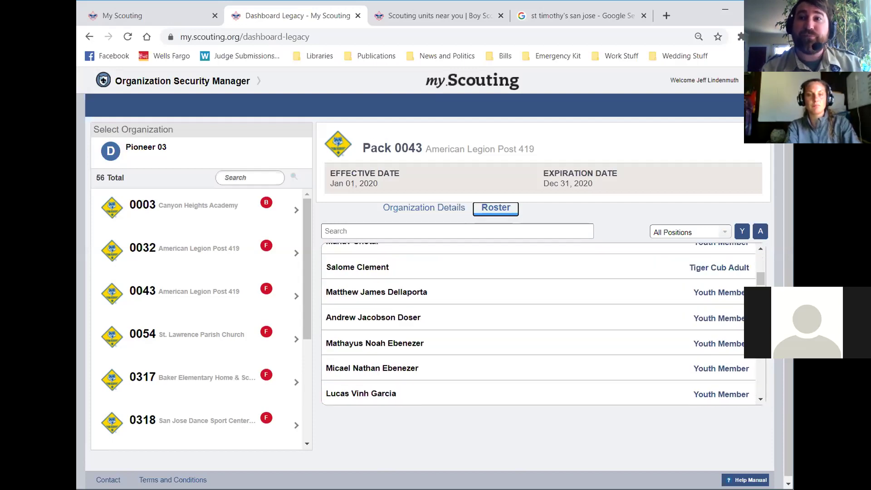
click(754, 286)
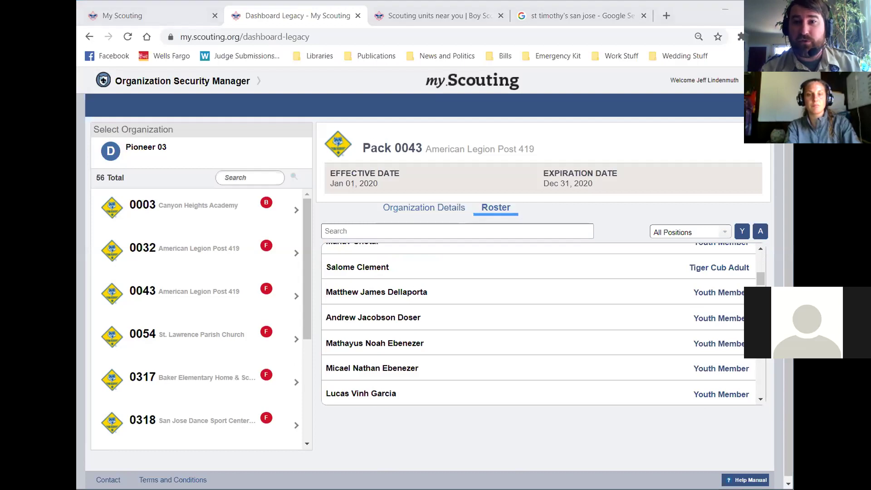
scroll(760, 283, down, 3)
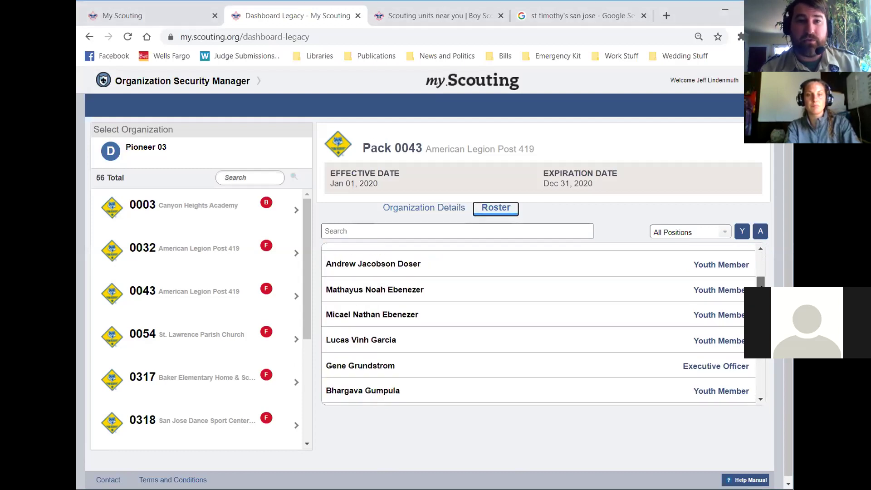
scroll(760, 283, down, 4)
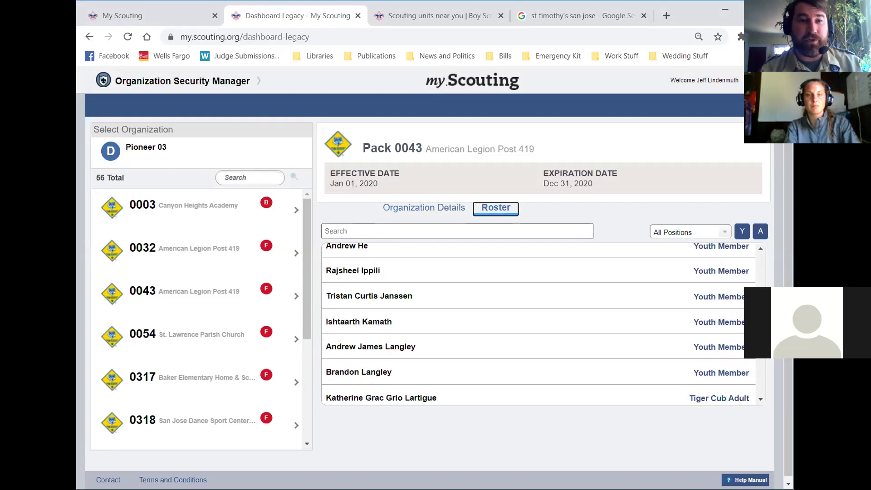
scroll(760, 284, down, 4)
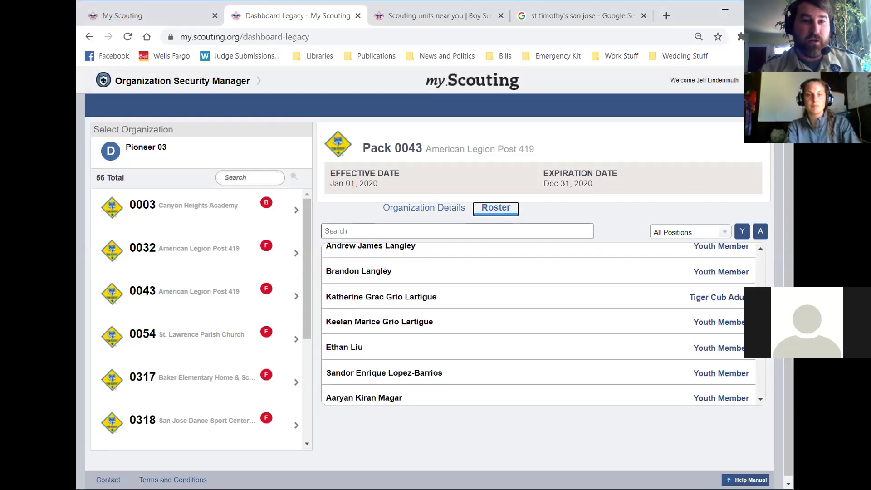
scroll(760, 317, down, 2)
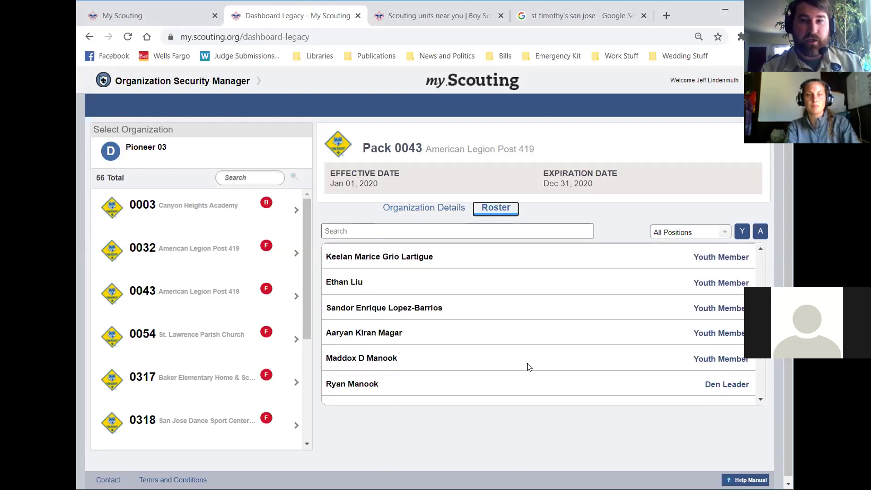
scroll(432, 364, down, 1)
click(383, 327)
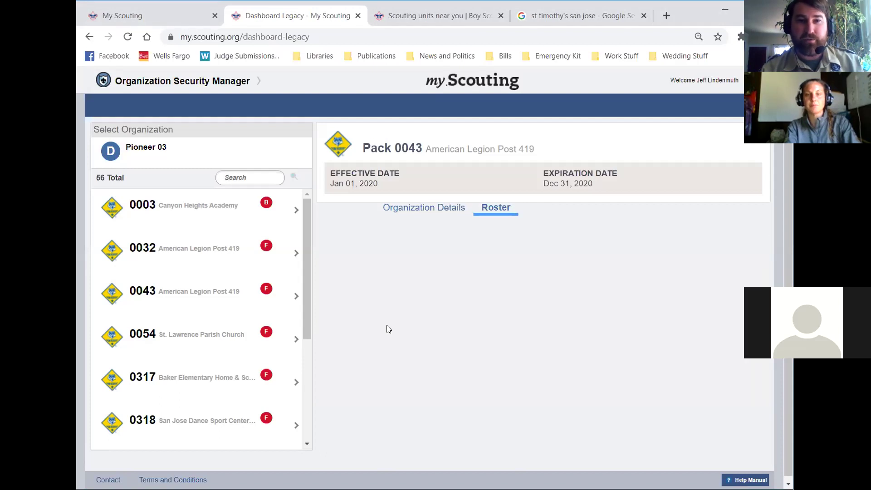
Step: Return to Pack 0043's organization details and view the persons assigned to the Key 3 Delegate position
click(430, 209)
click(514, 209)
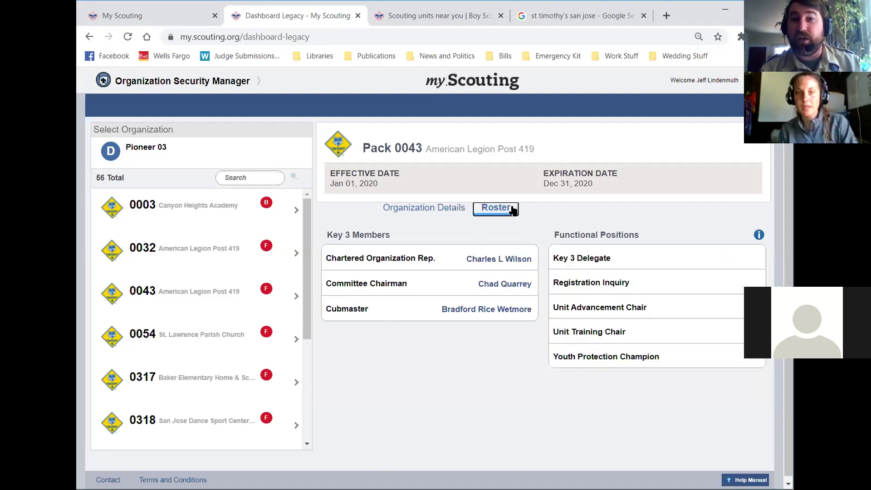
click(432, 210)
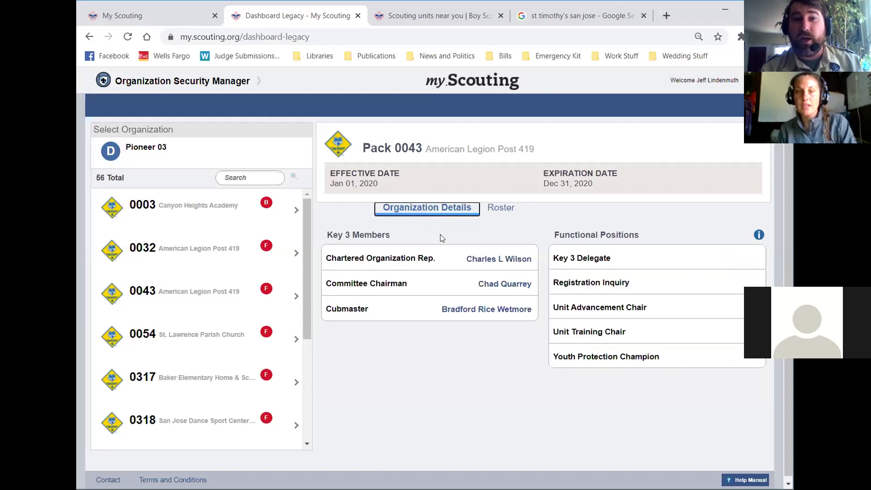
click(594, 256)
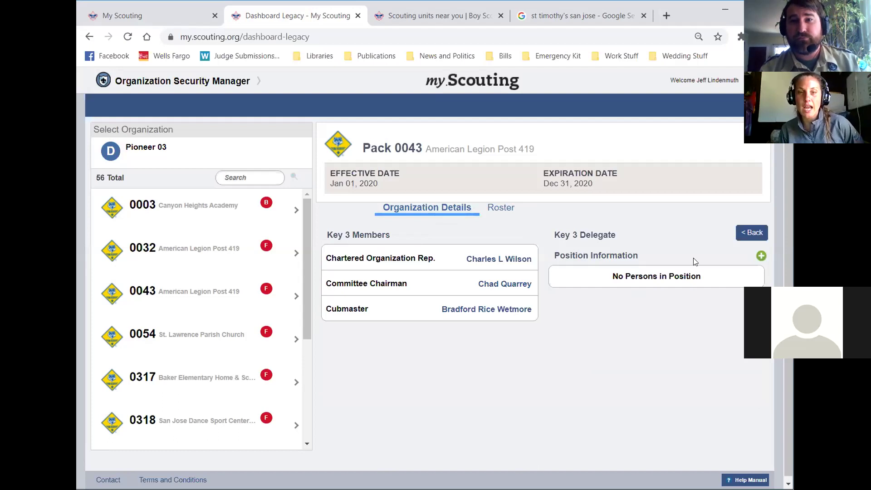
click(751, 234)
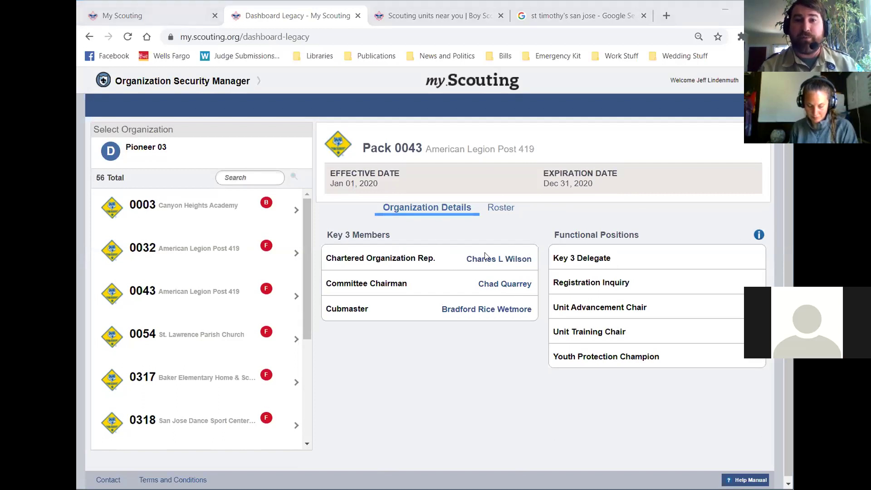
click(596, 254)
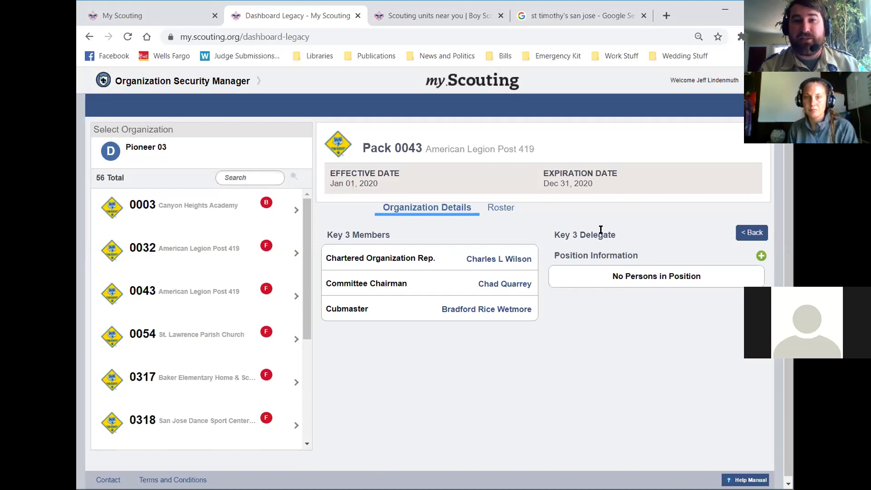
click(760, 256)
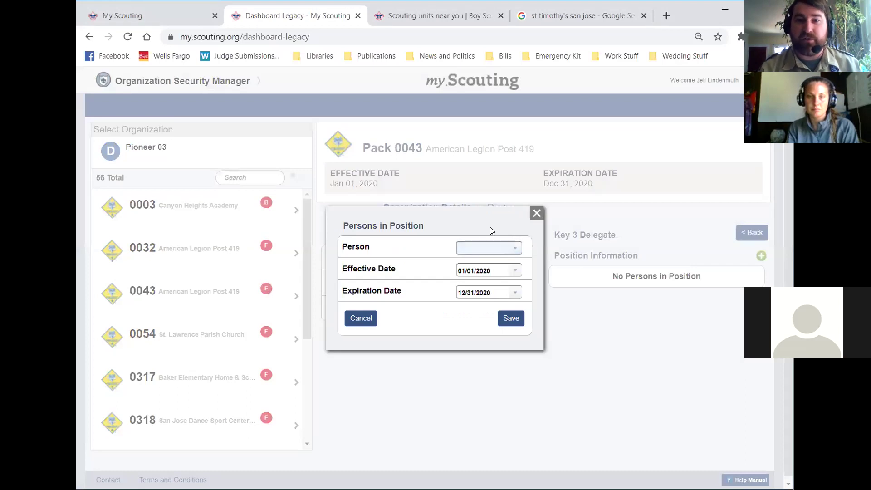
click(537, 213)
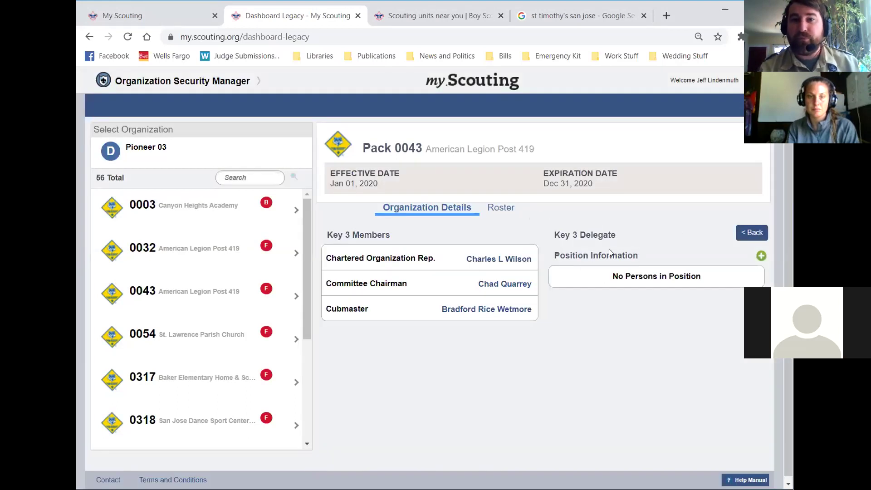
click(751, 233)
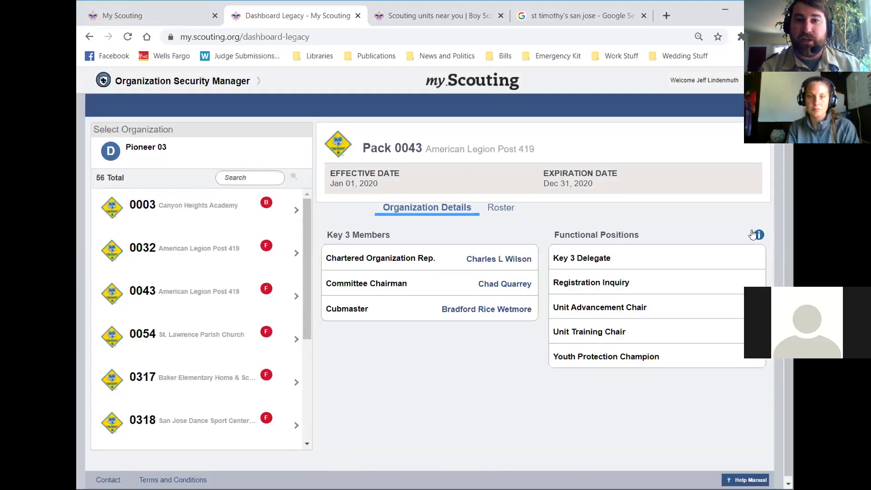
Step: Start a new person assignment for Pack 0043's Key 3 Delegate position and select the pack's den leader as the person
click(598, 258)
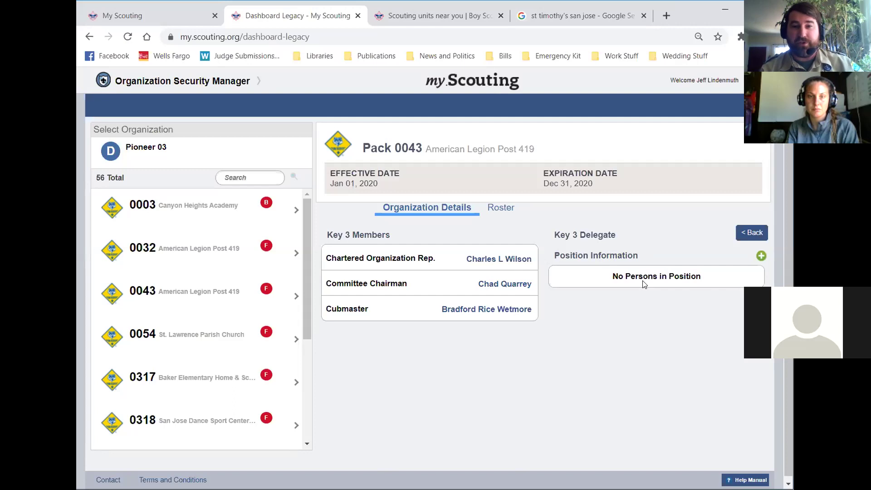
click(761, 256)
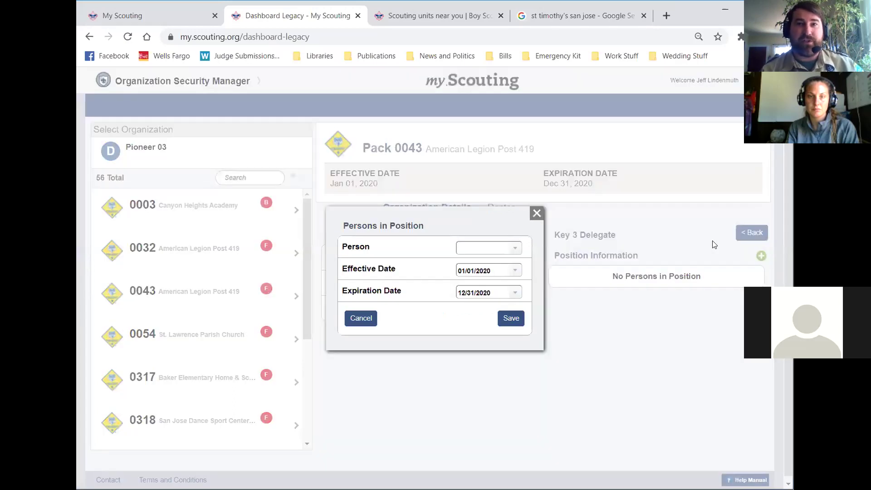
click(517, 249)
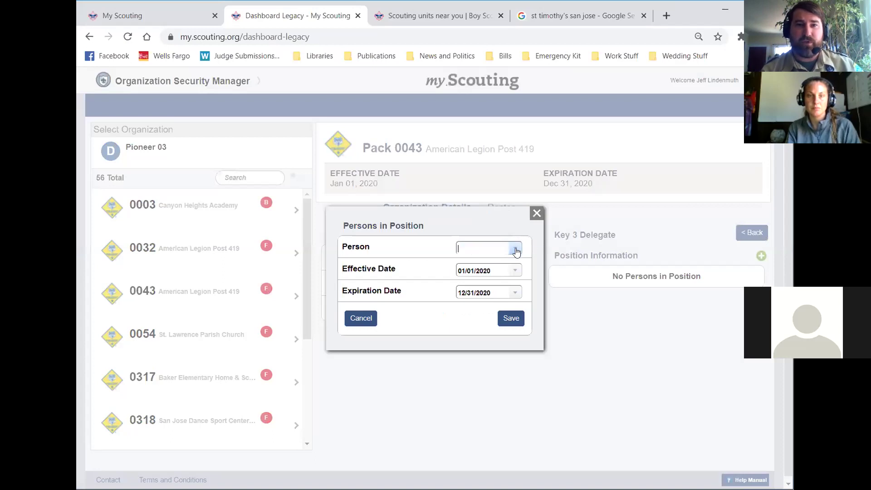
click(516, 249)
click(503, 275)
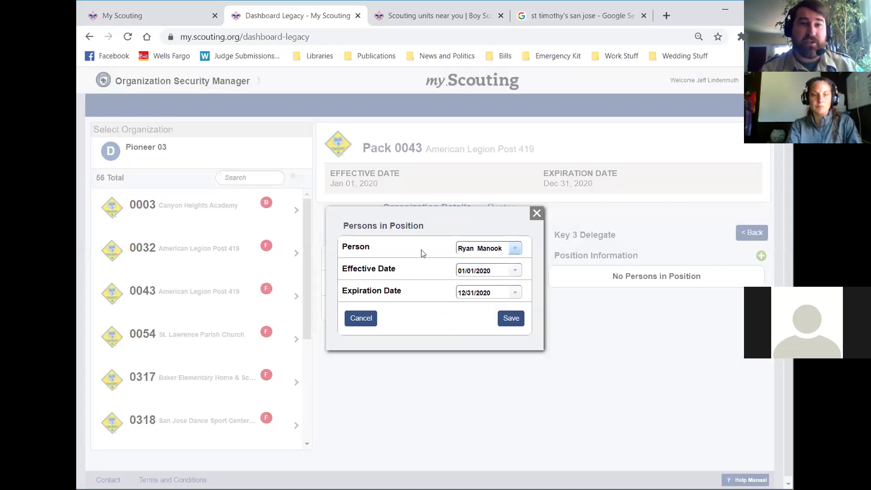
Step: Set the Key 3 Delegate assignment's effective date to 7/14/2020
click(511, 273)
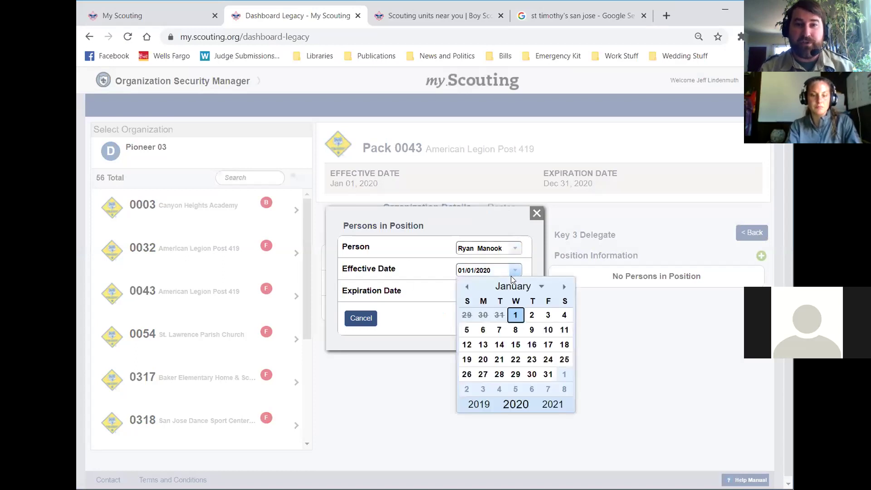
click(515, 288)
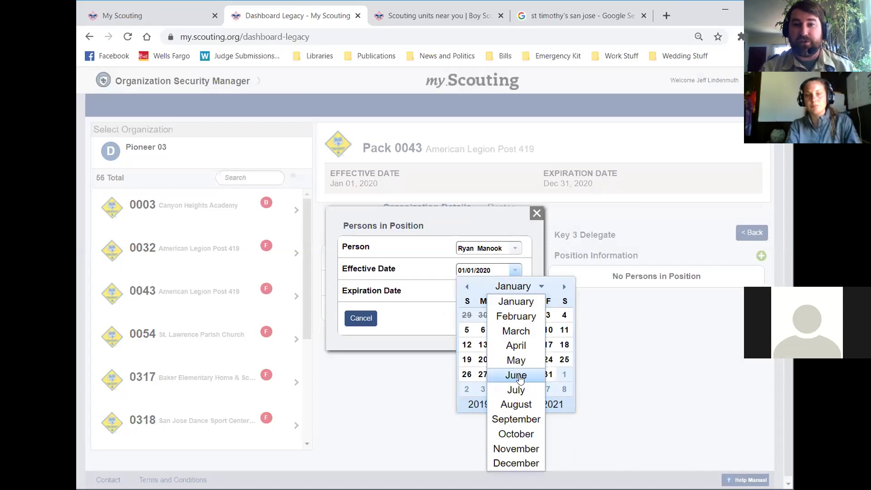
click(517, 390)
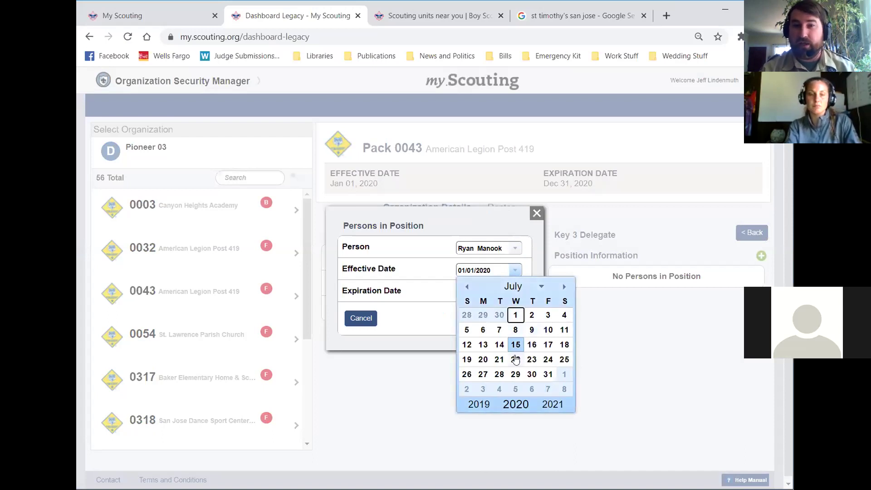
click(499, 344)
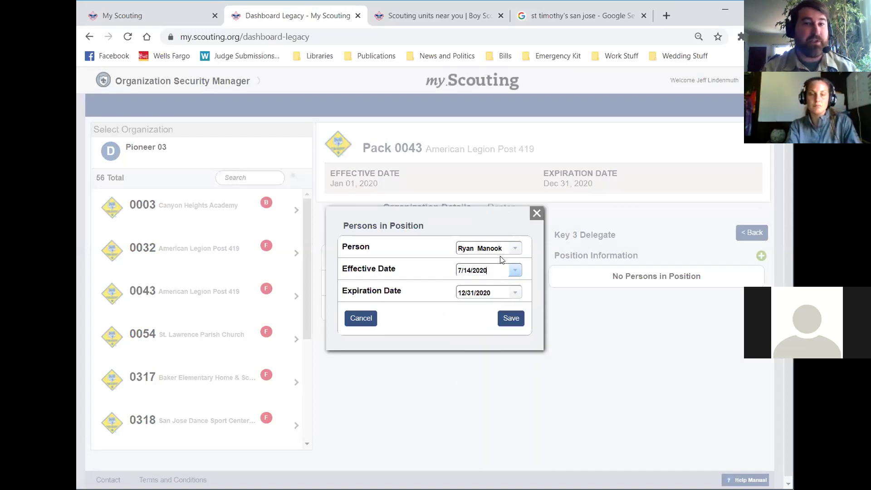
Step: Set the Key 3 Delegate assignment's expiration date to 3/3/2021 and save the assignment
click(516, 293)
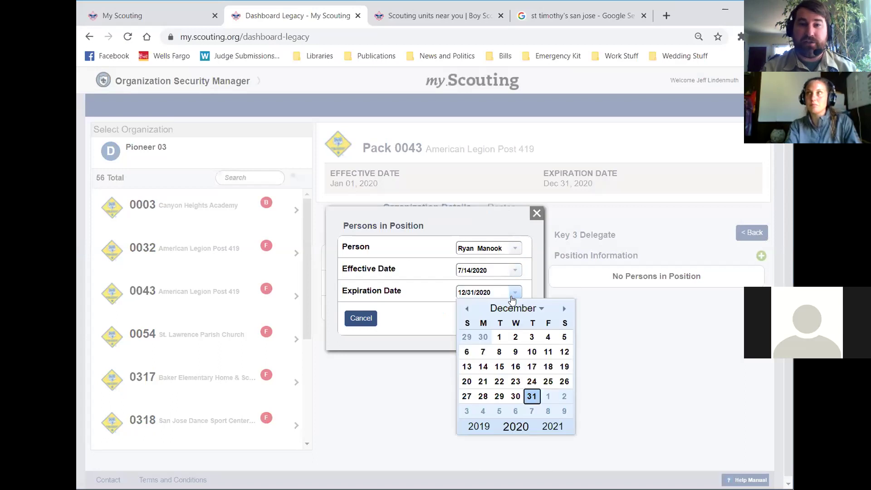
click(562, 309)
click(562, 308)
click(563, 309)
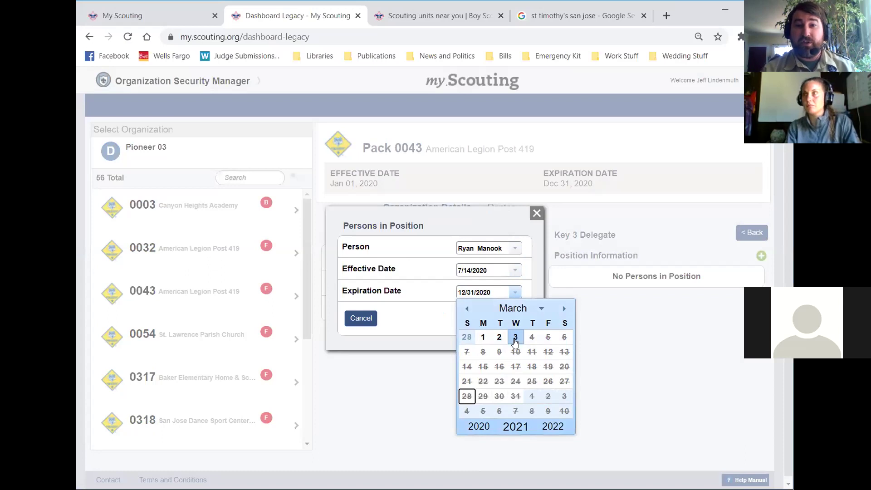
click(515, 338)
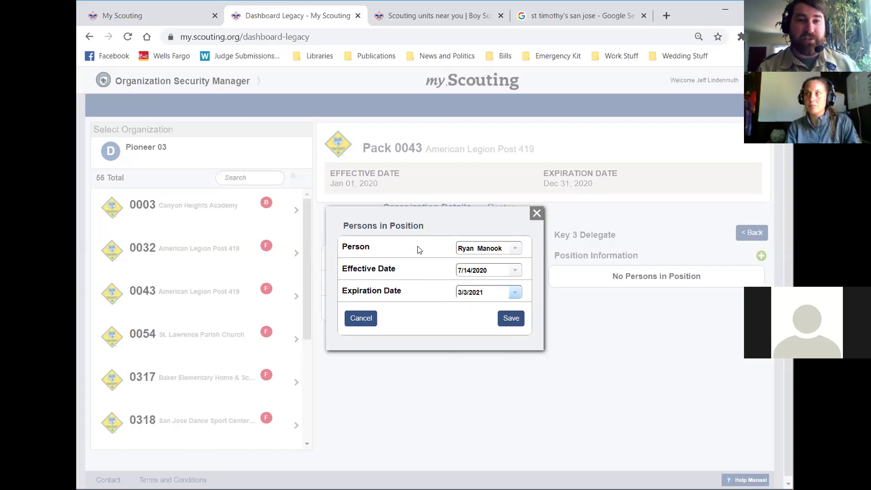
click(443, 219)
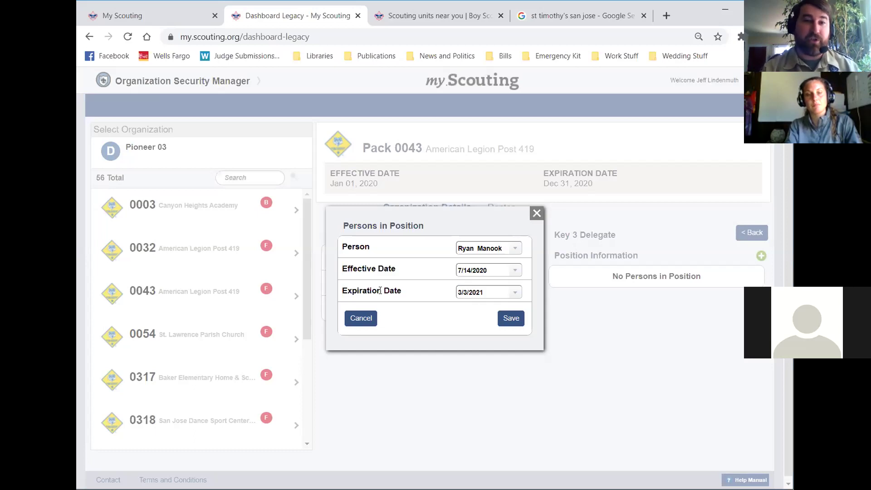
click(510, 319)
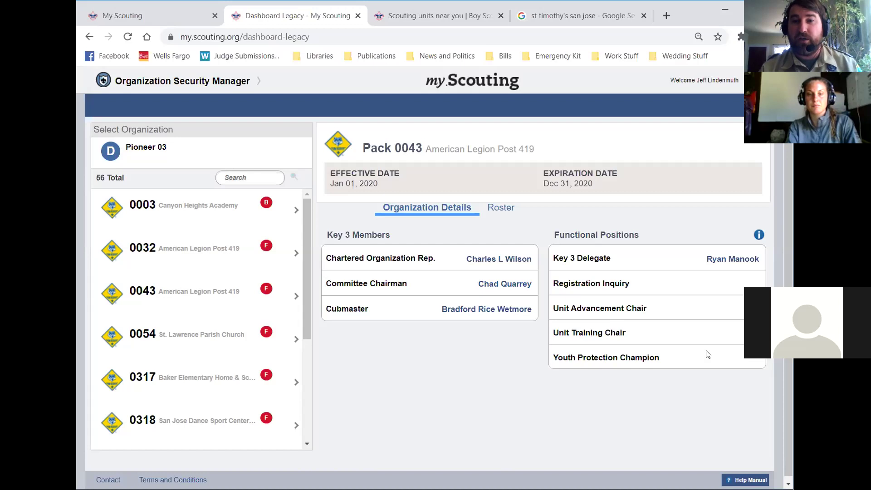
scroll(519, 358, down, 1)
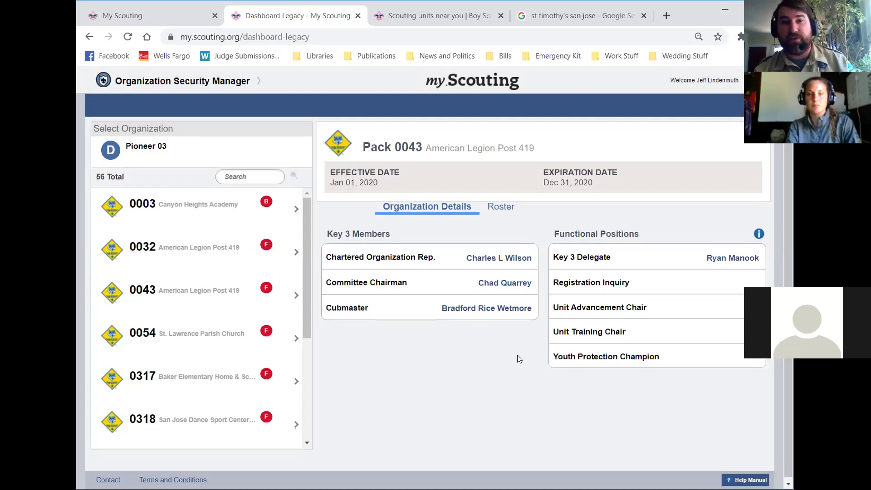